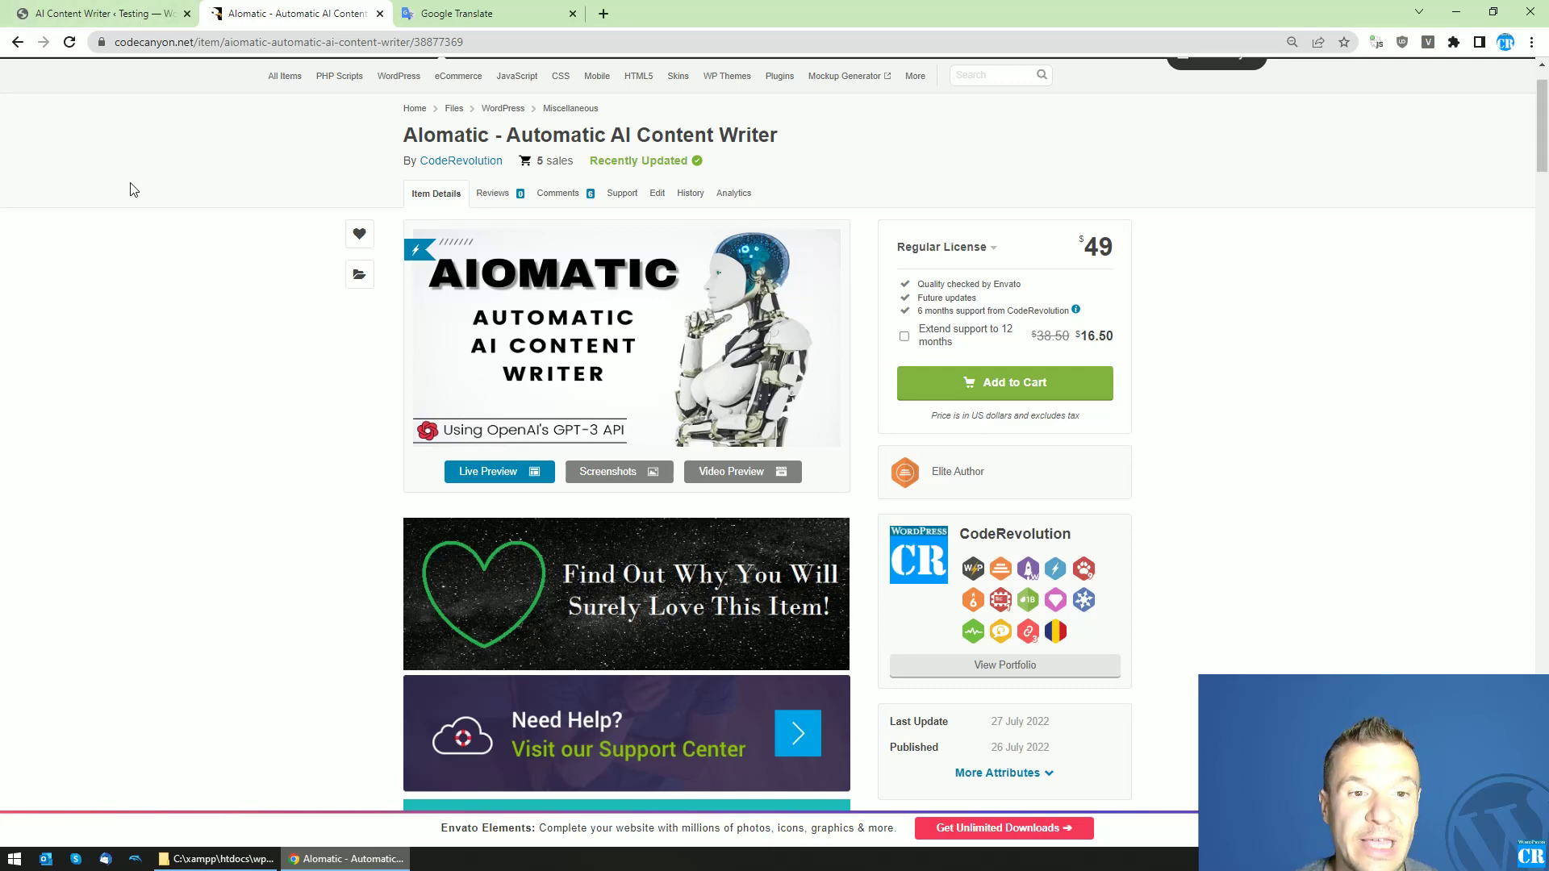
- Open the new rule's advanced settings and highlight its %%post_title%% seed command
click(123, 10)
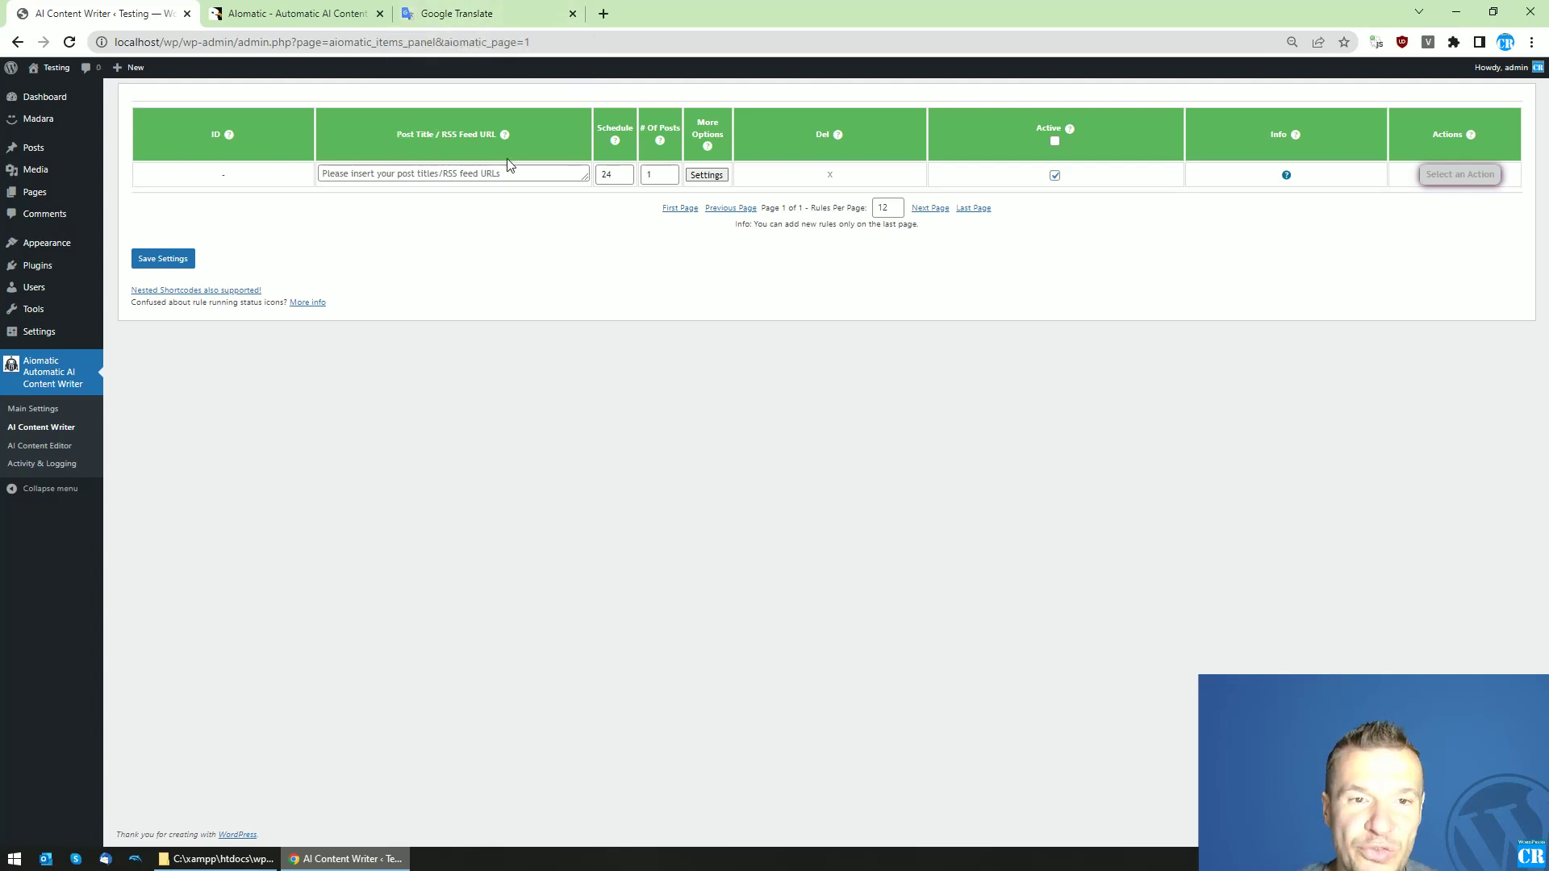
click(711, 176)
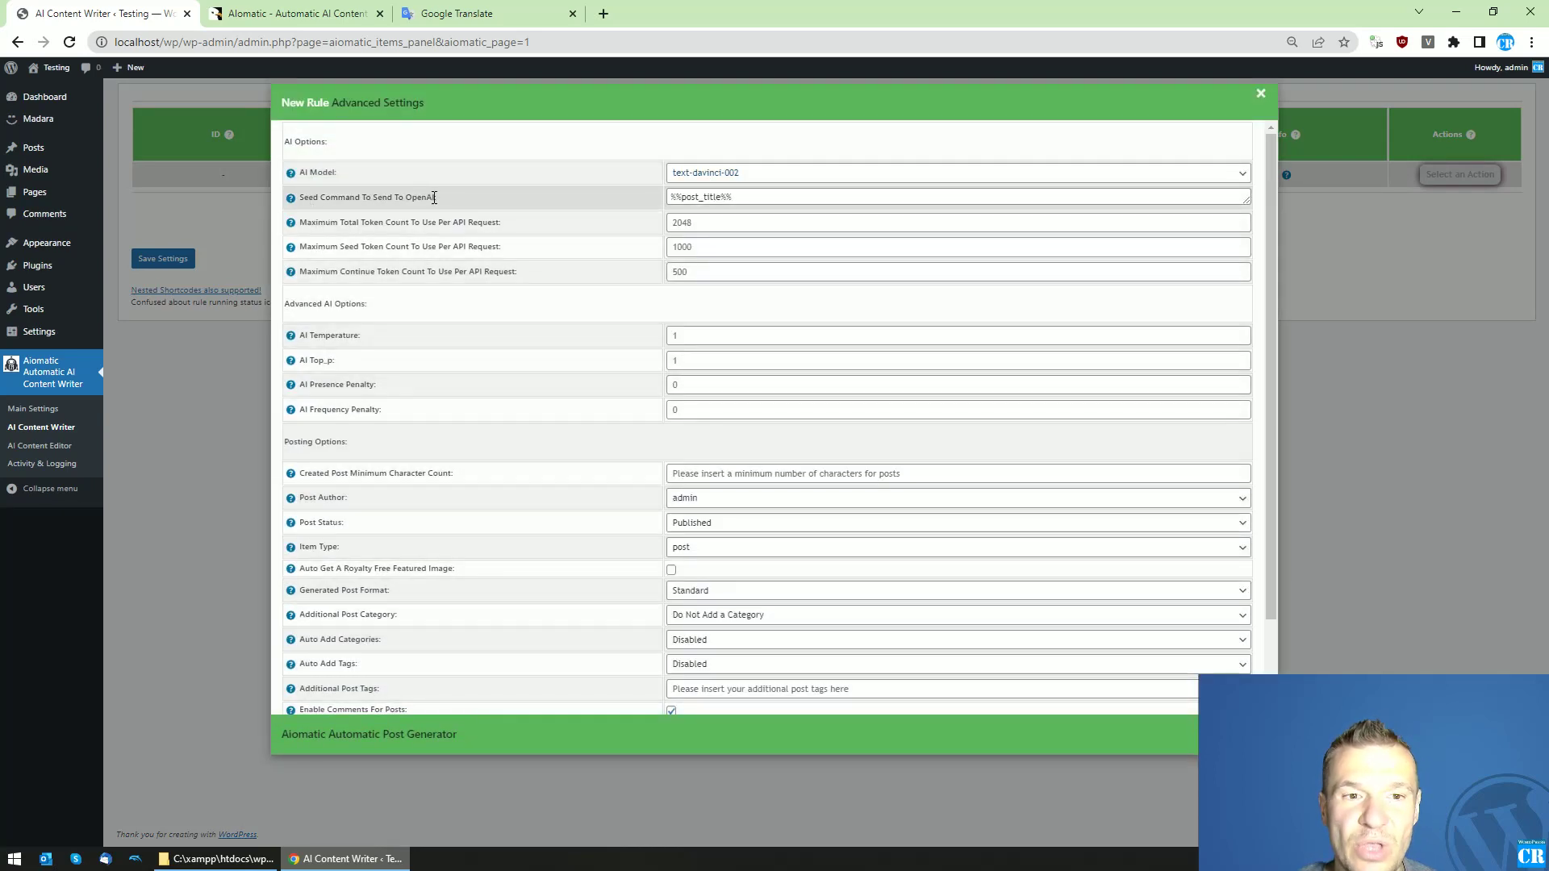
drag(433, 197, 352, 199)
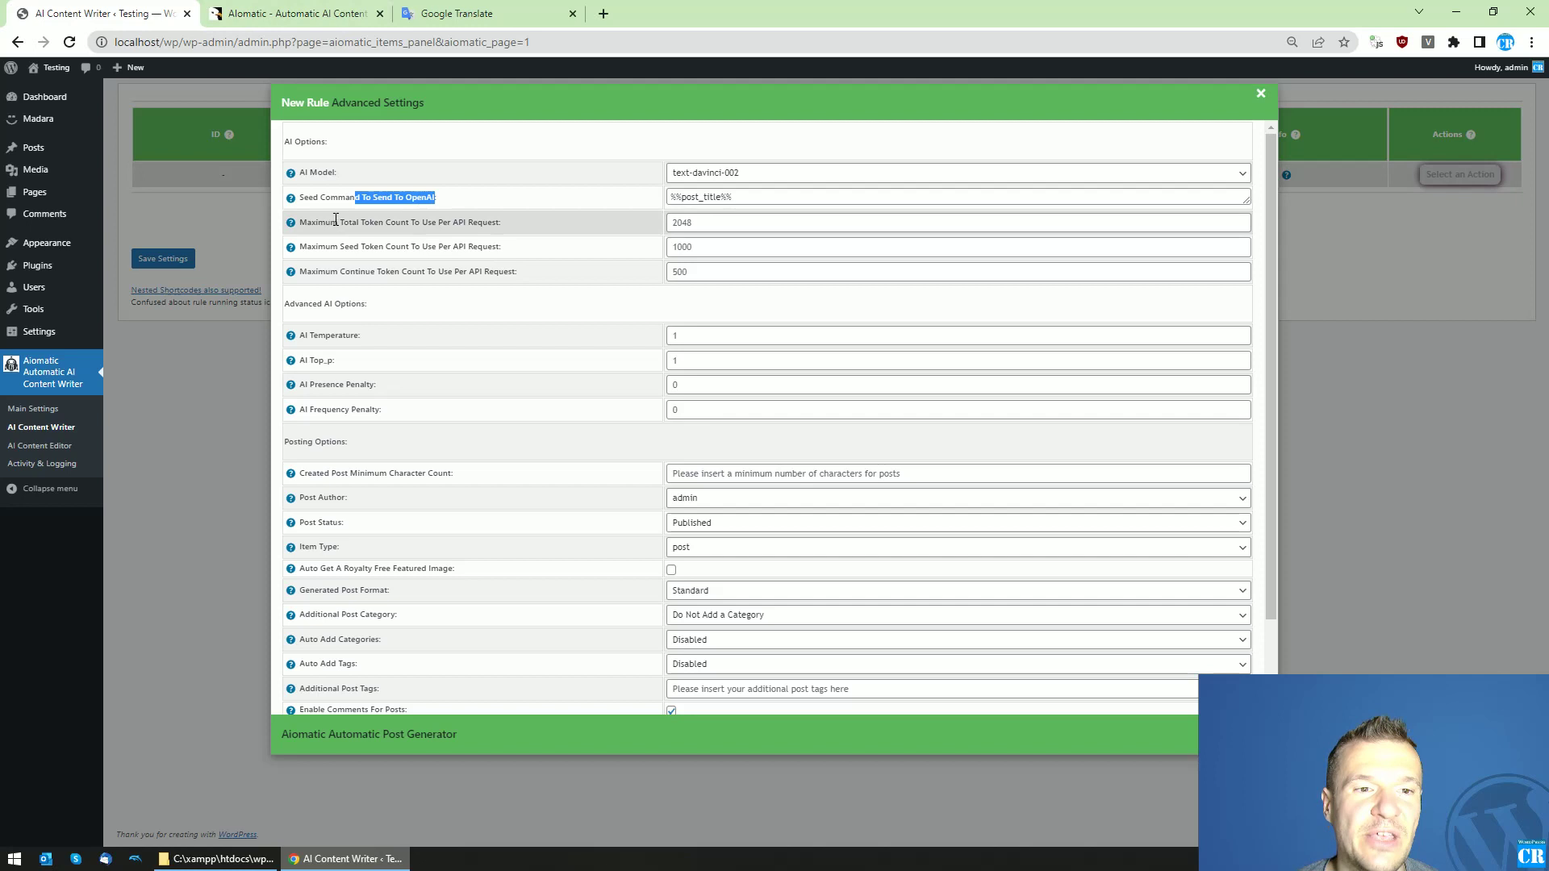
click(367, 128)
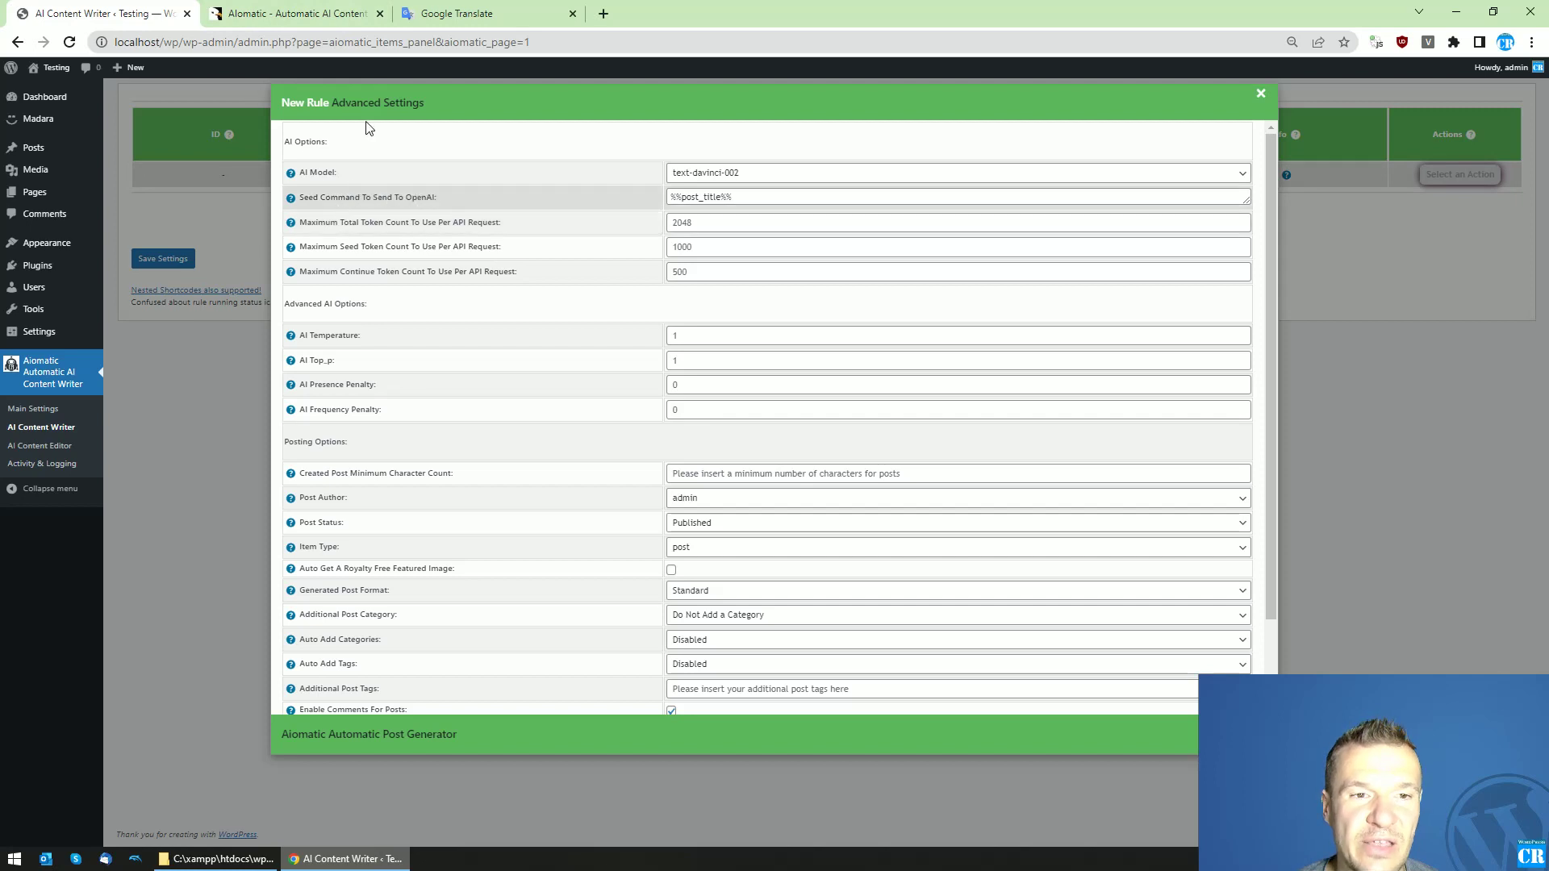
- Change 'is' to 'in' in the English phrase and select the resulting Spanish translation
click(451, 13)
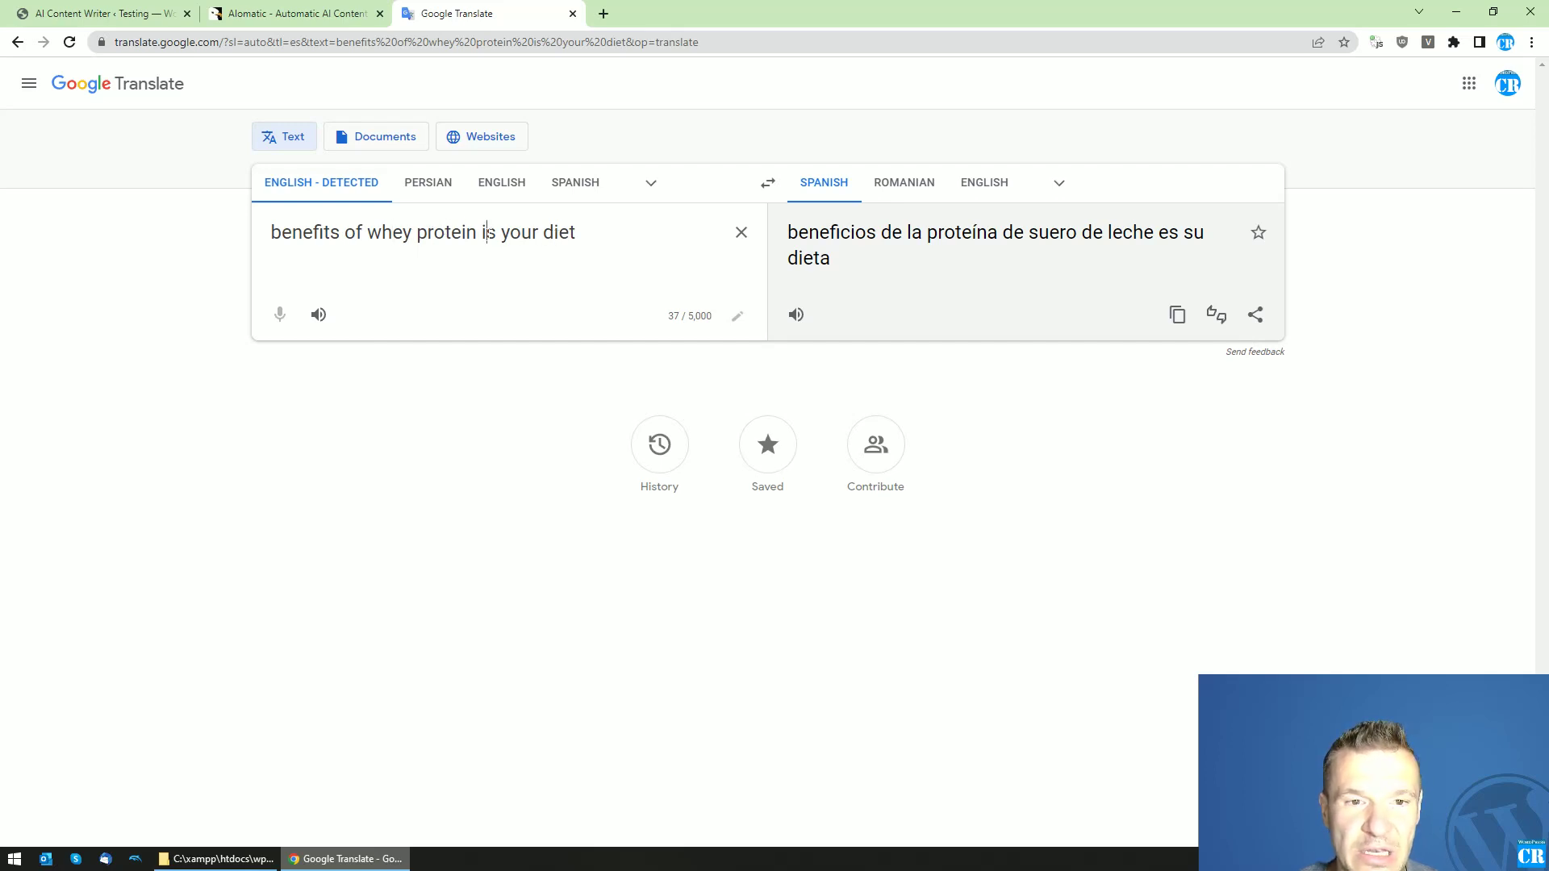
drag(487, 233, 496, 232)
text(n)
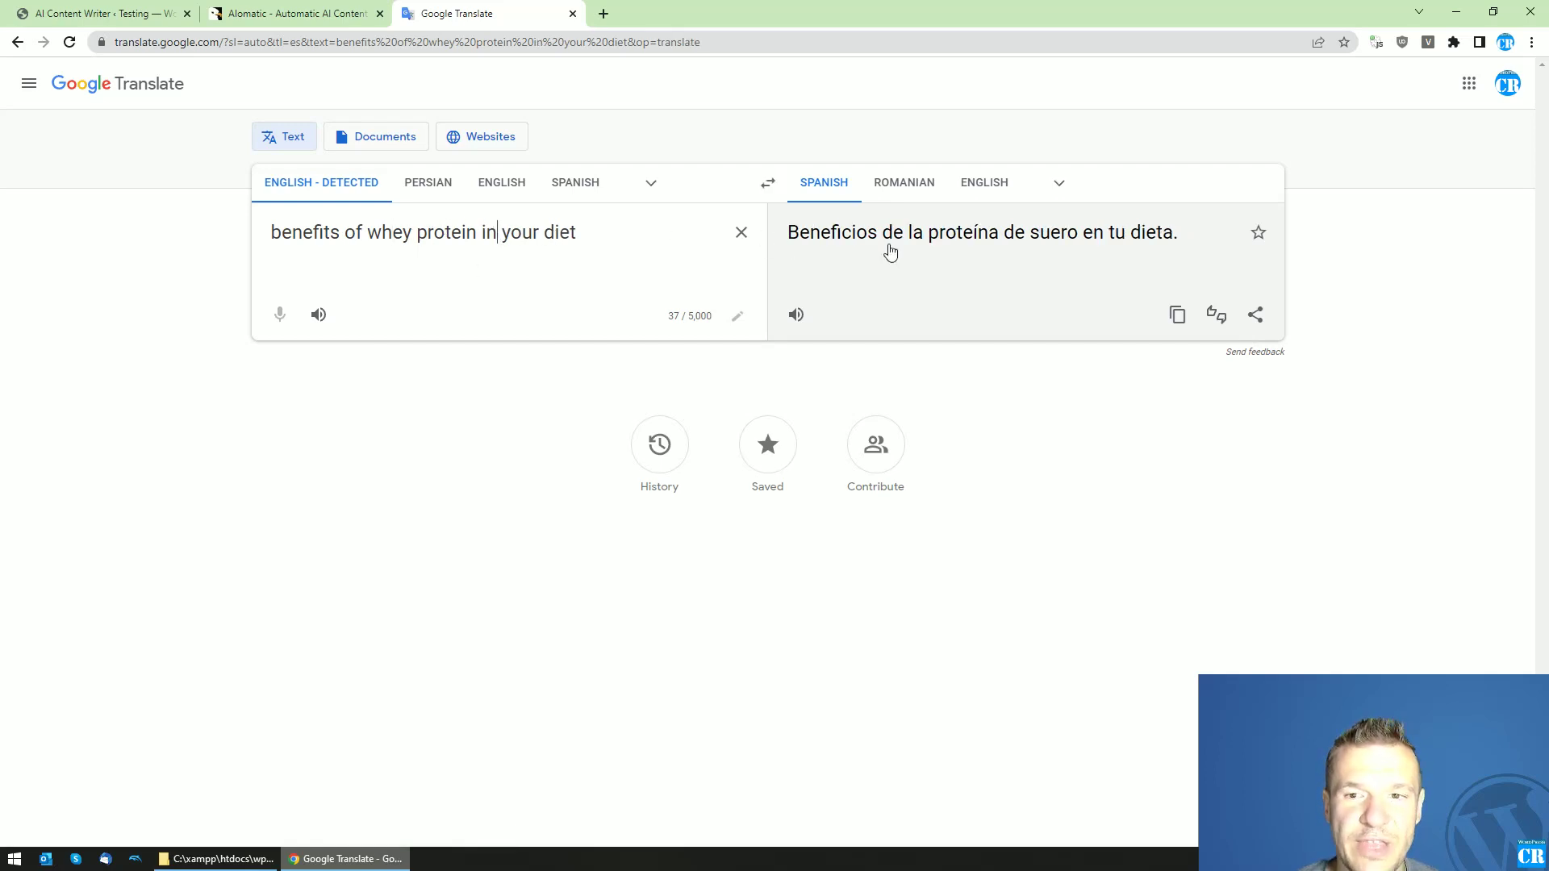
drag(1191, 232, 788, 242)
key(ctrl+c)
- Paste 'Beneficios de la proteína de suero en tu dieta' as the rule's Post Title, dropping the period
click(355, 13)
click(104, 13)
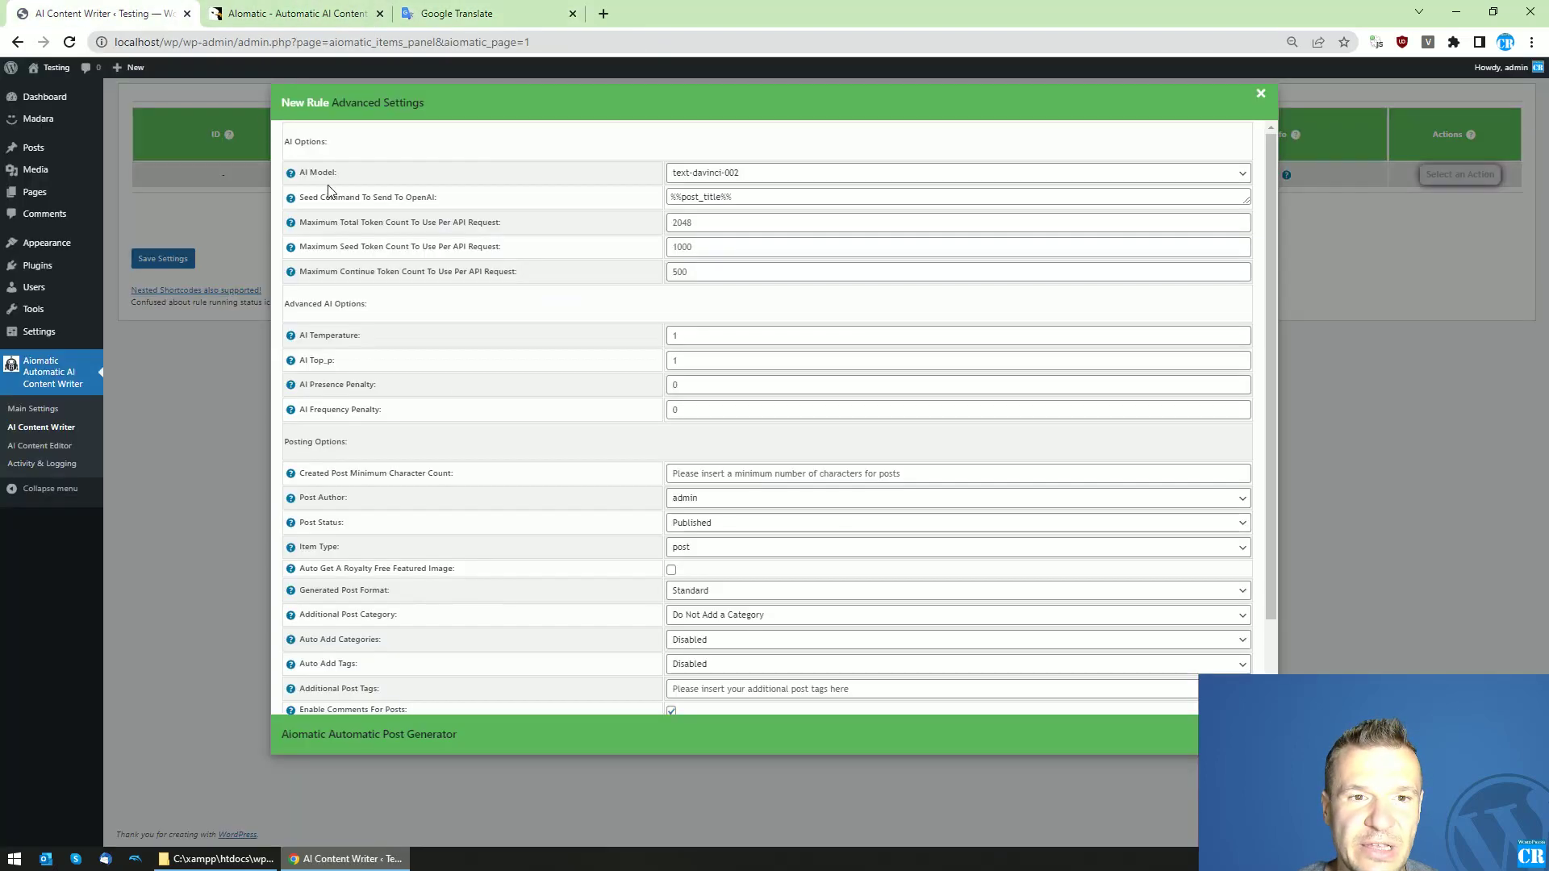
click(211, 202)
click(427, 175)
key(ctrl+v)
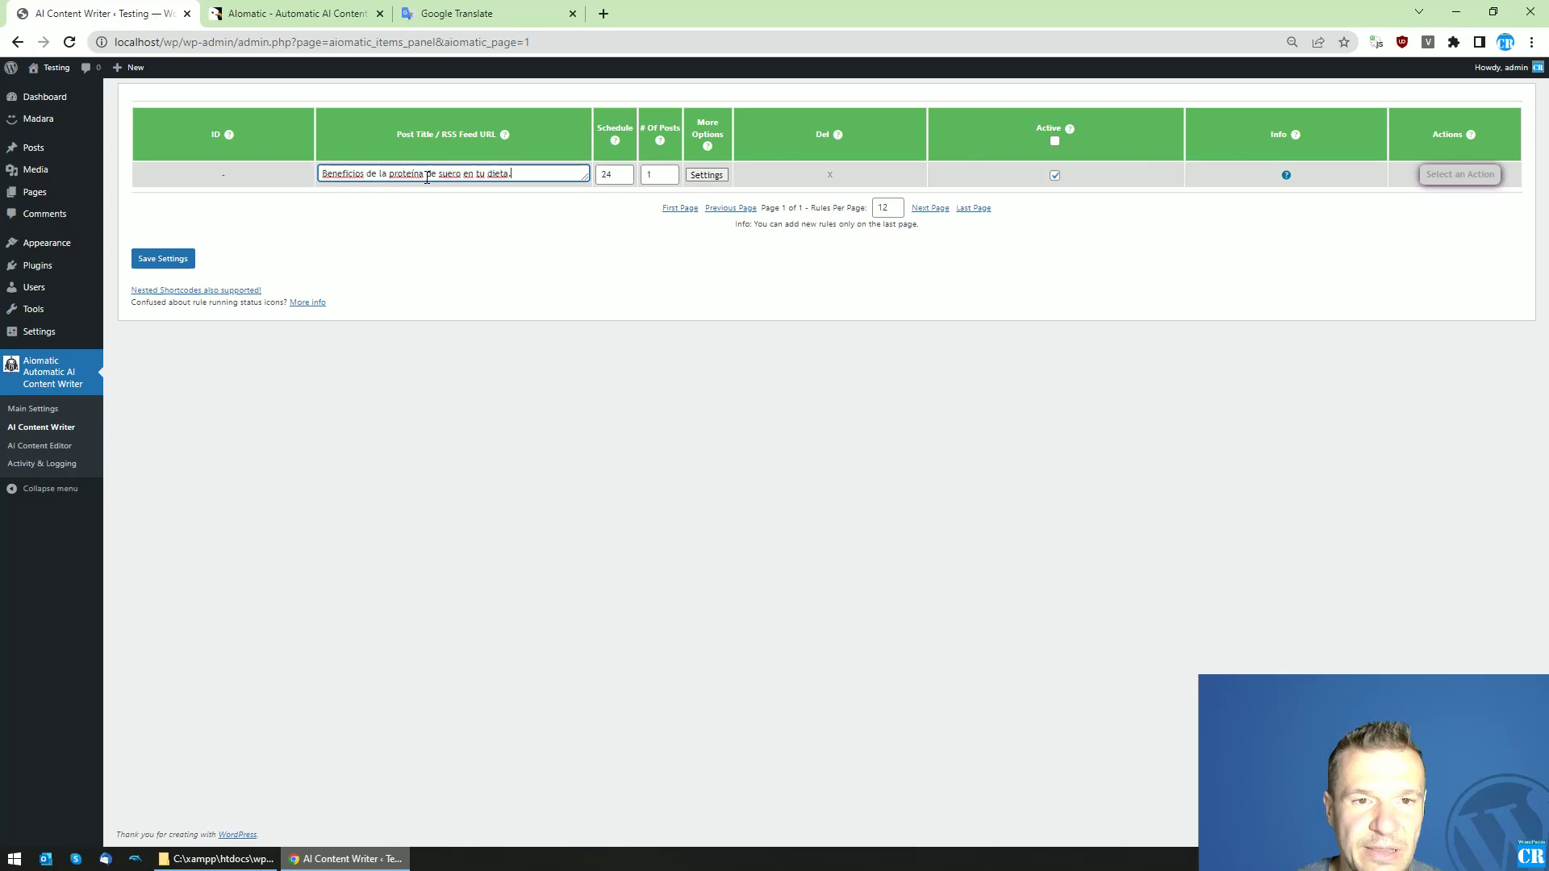
key(BackSpace)
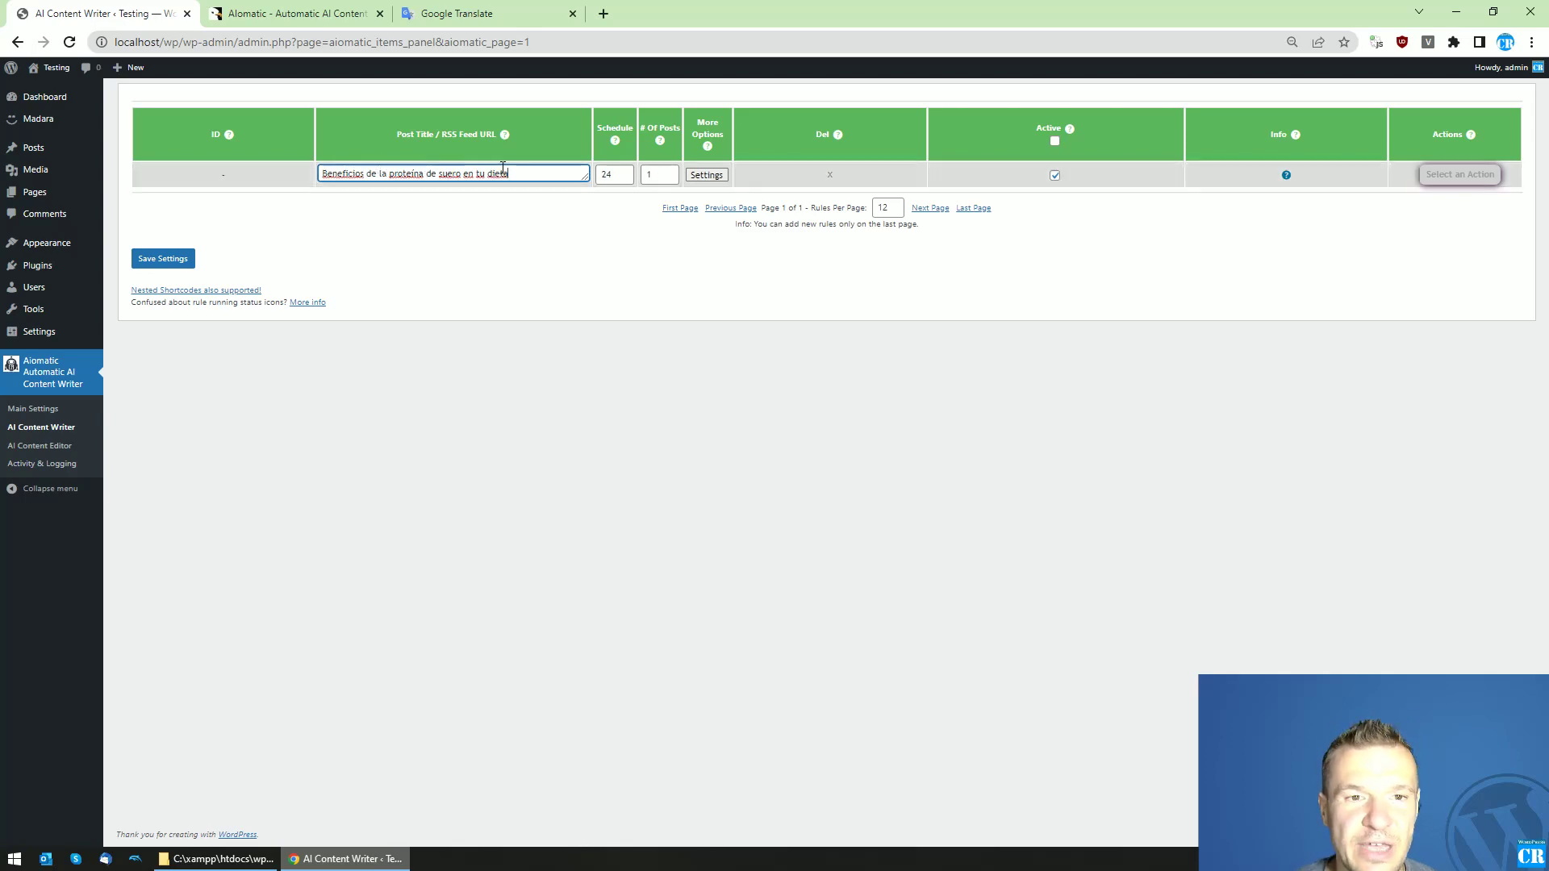
- Reopen the rule's advanced settings to check the seed command, then return to Google Translate
click(698, 177)
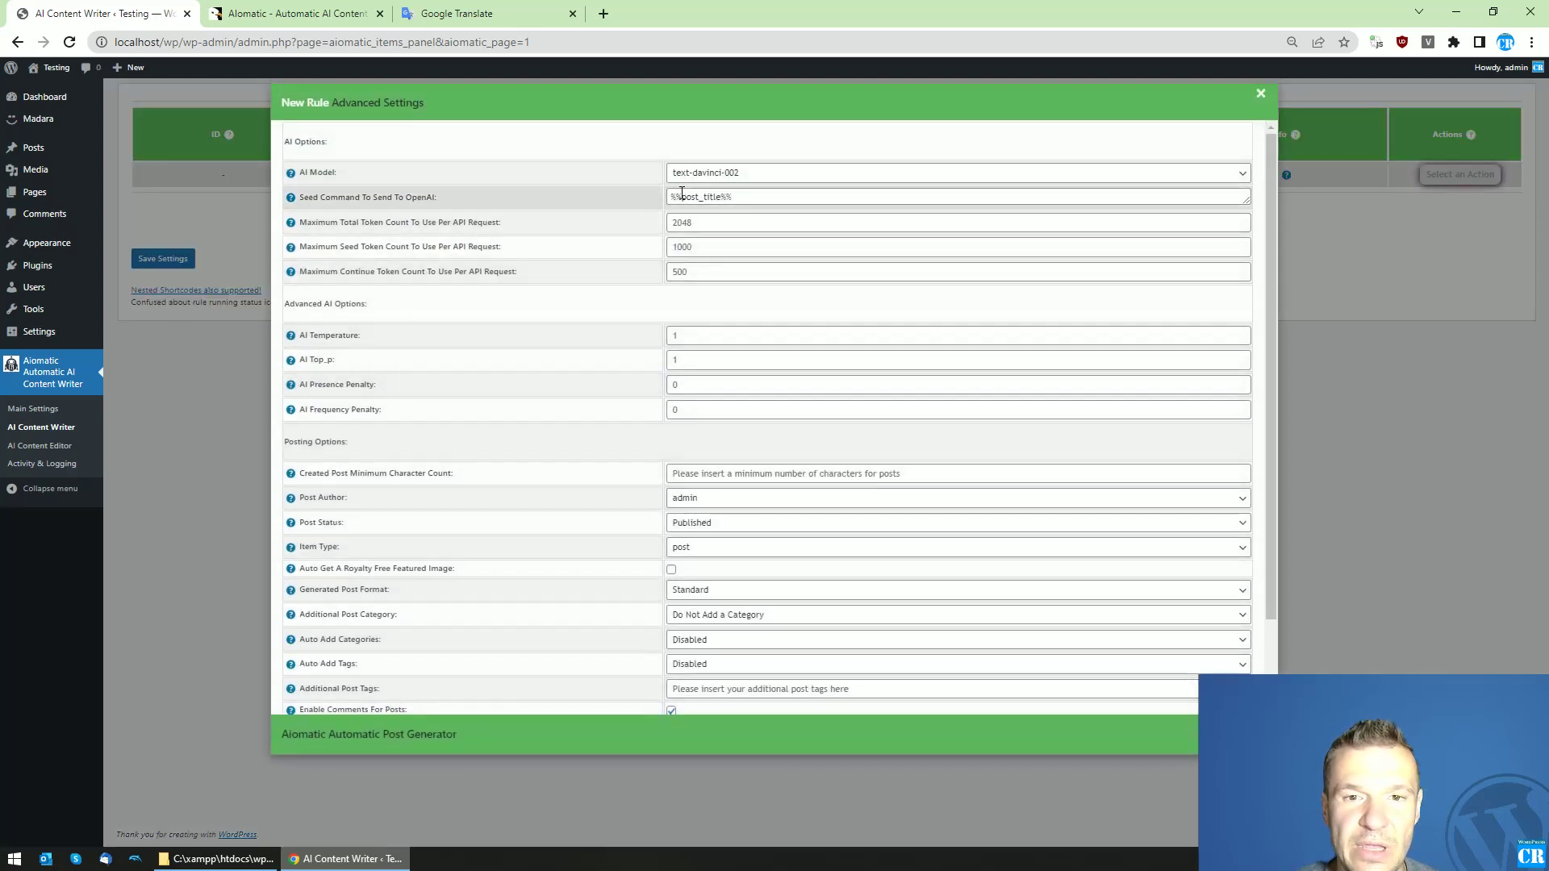
click(671, 194)
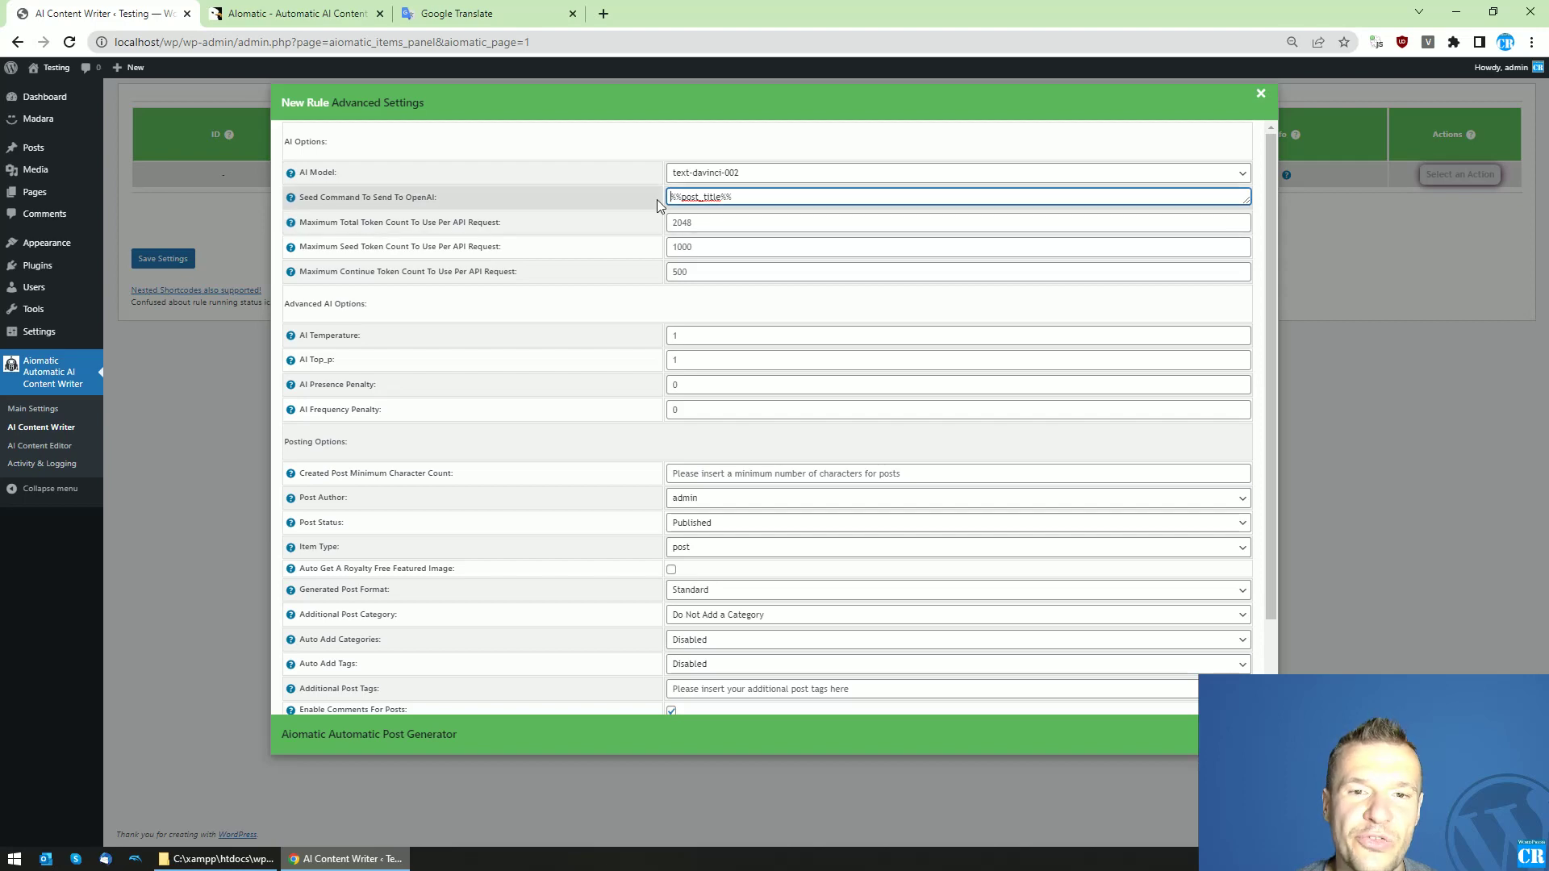
click(258, 207)
click(457, 13)
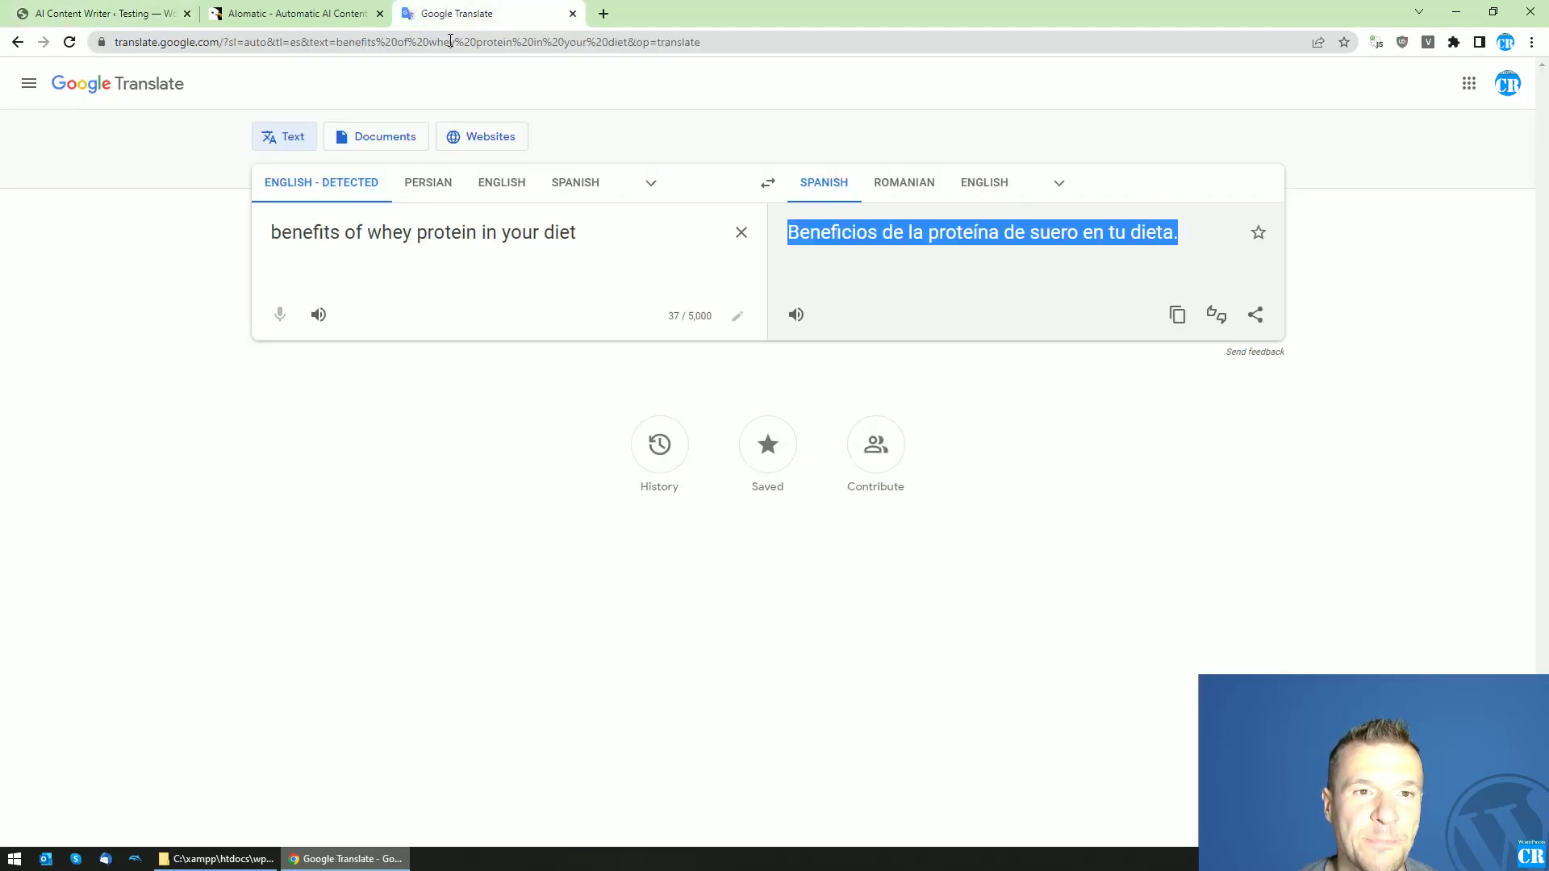
click(97, 13)
click(705, 175)
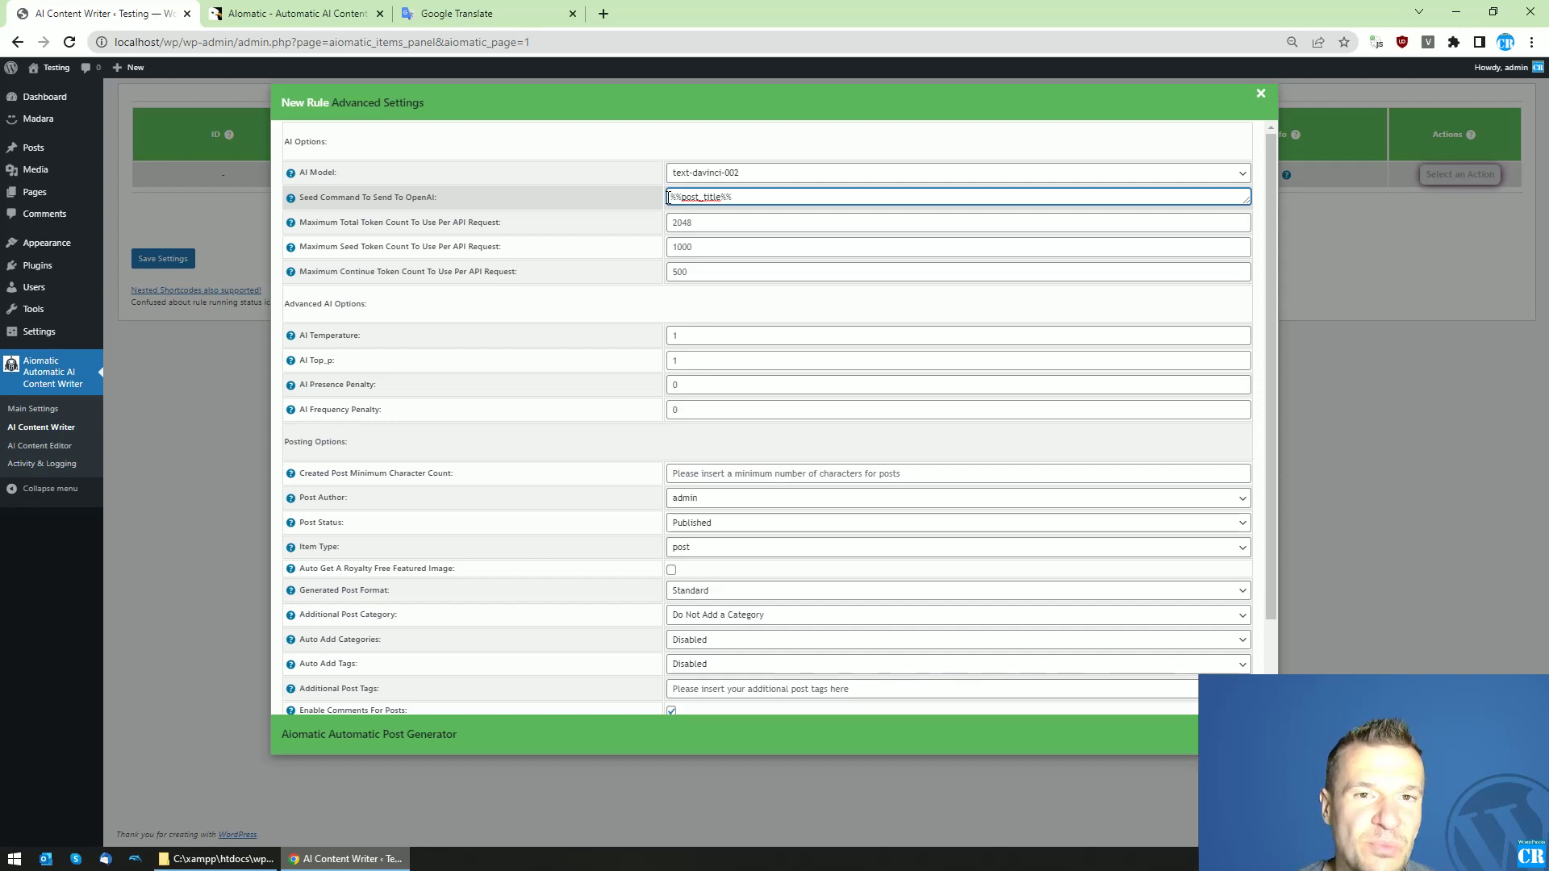
click(456, 13)
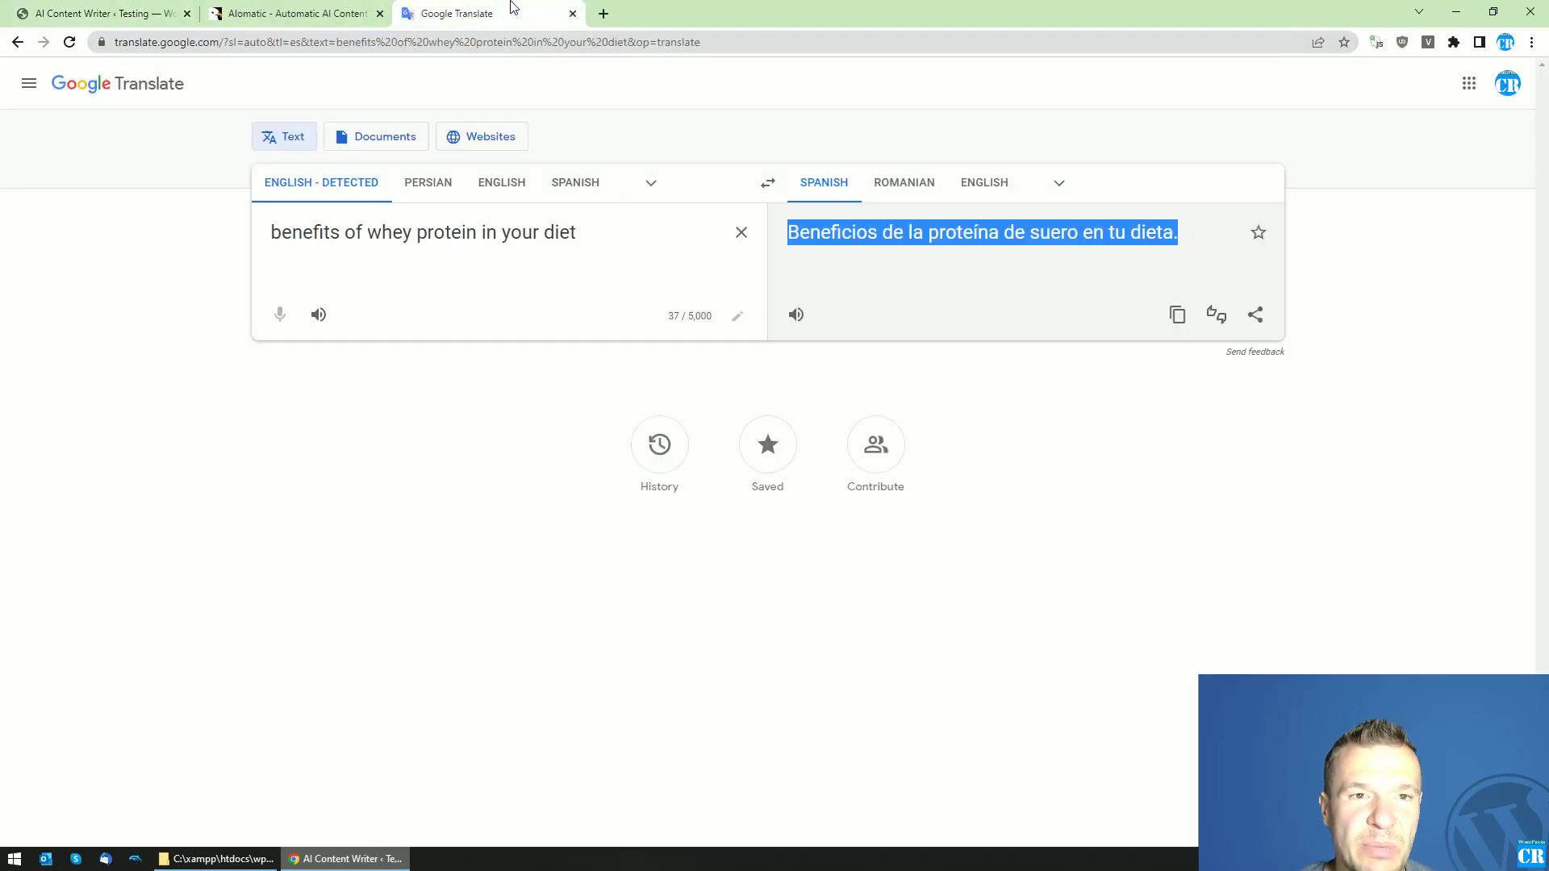
- Translate 'write me an article about:' into Spanish and select the translation
triple_click(485, 231)
text(writ)
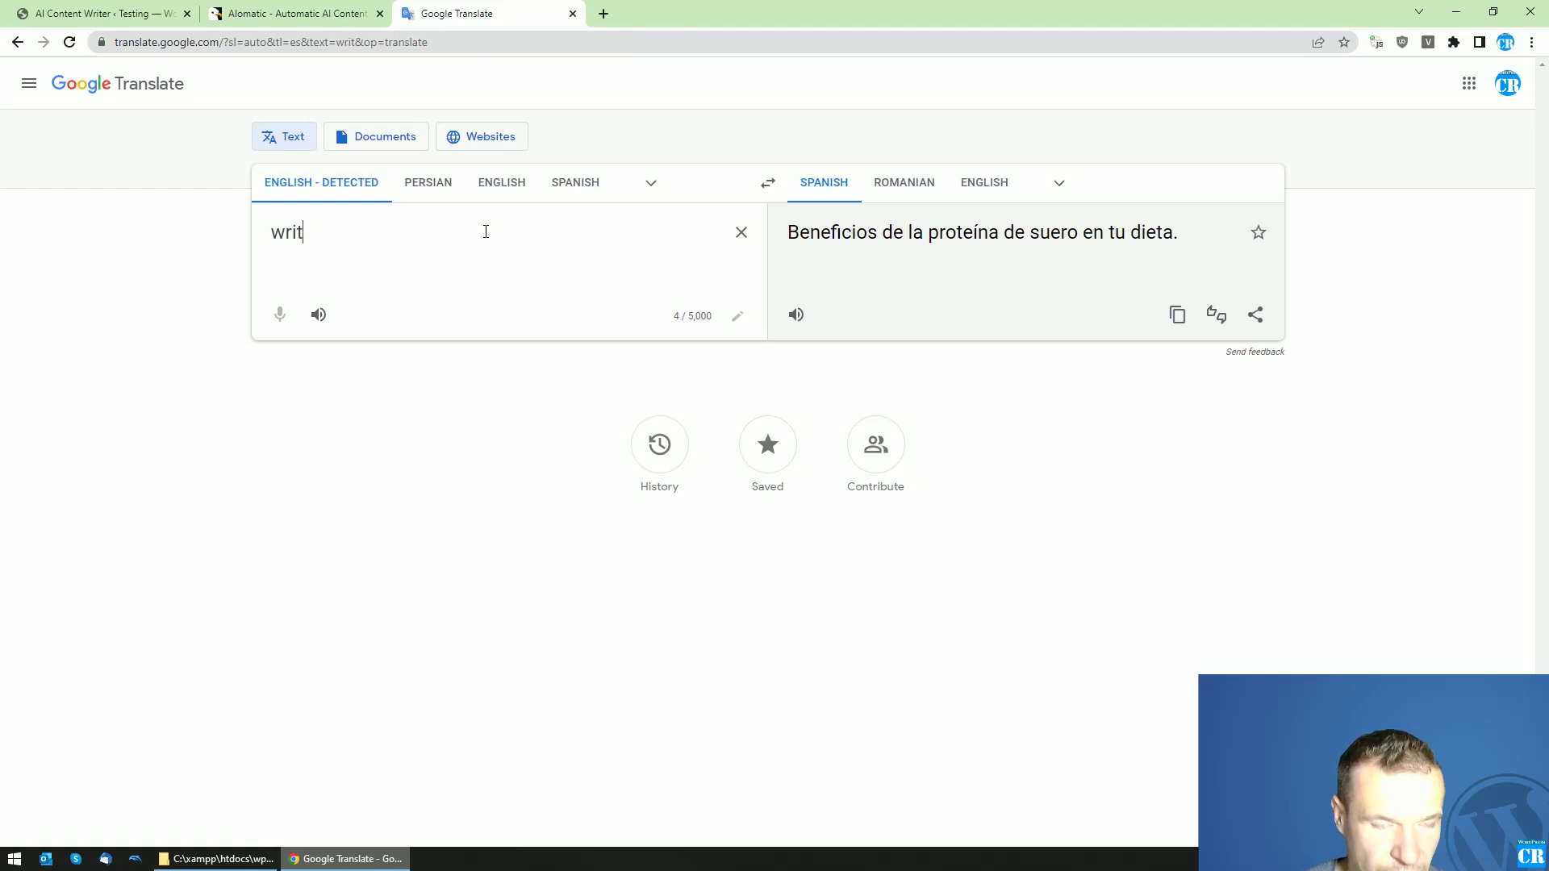
text(e me an artice)
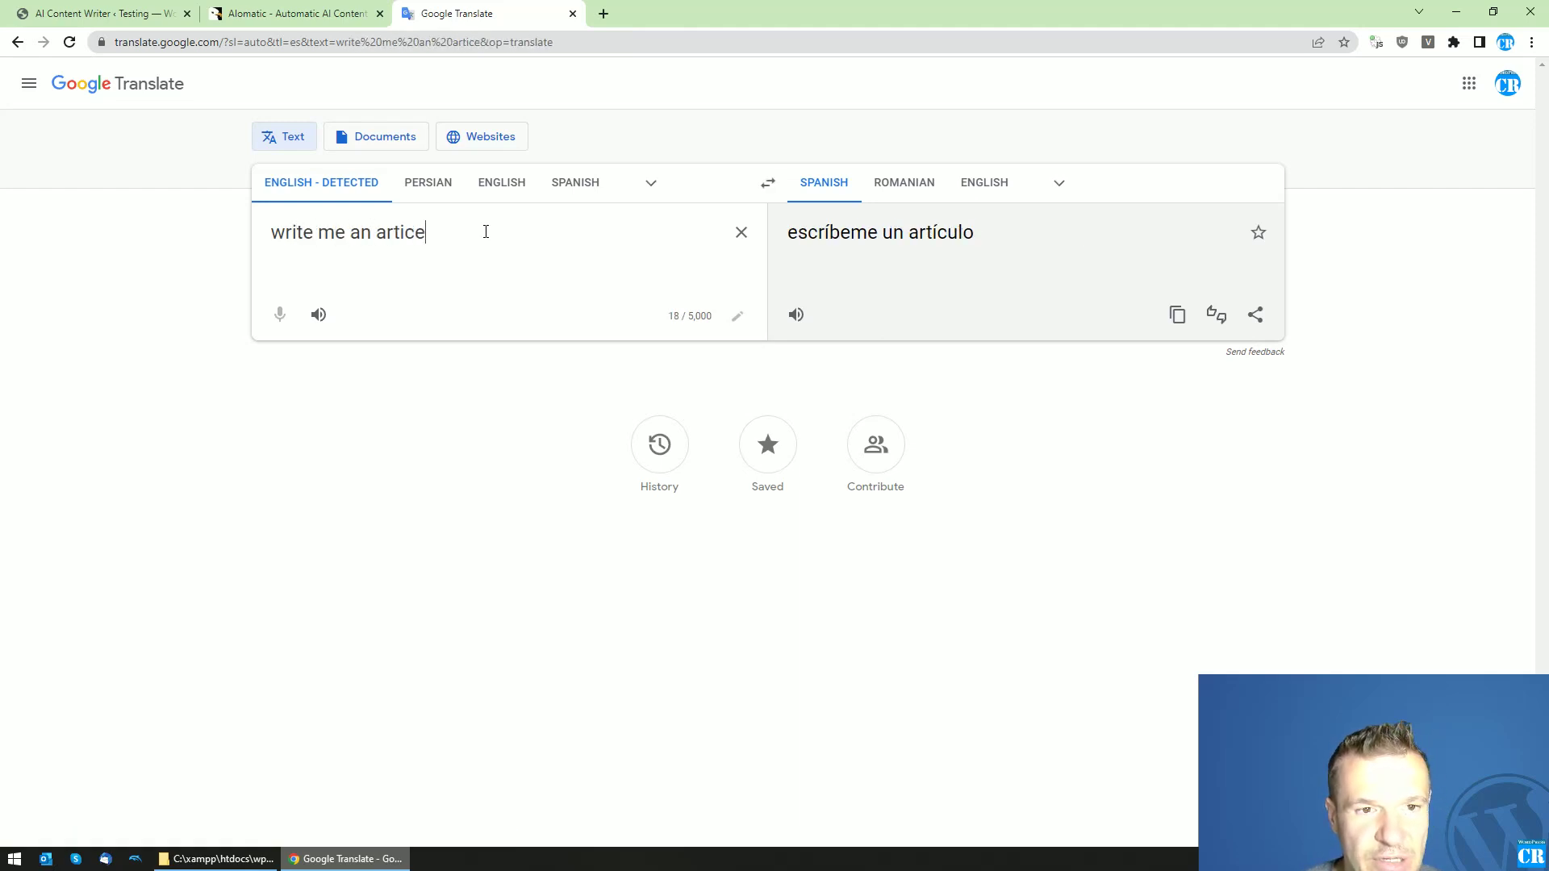
key(BackSpace)
text(le about:)
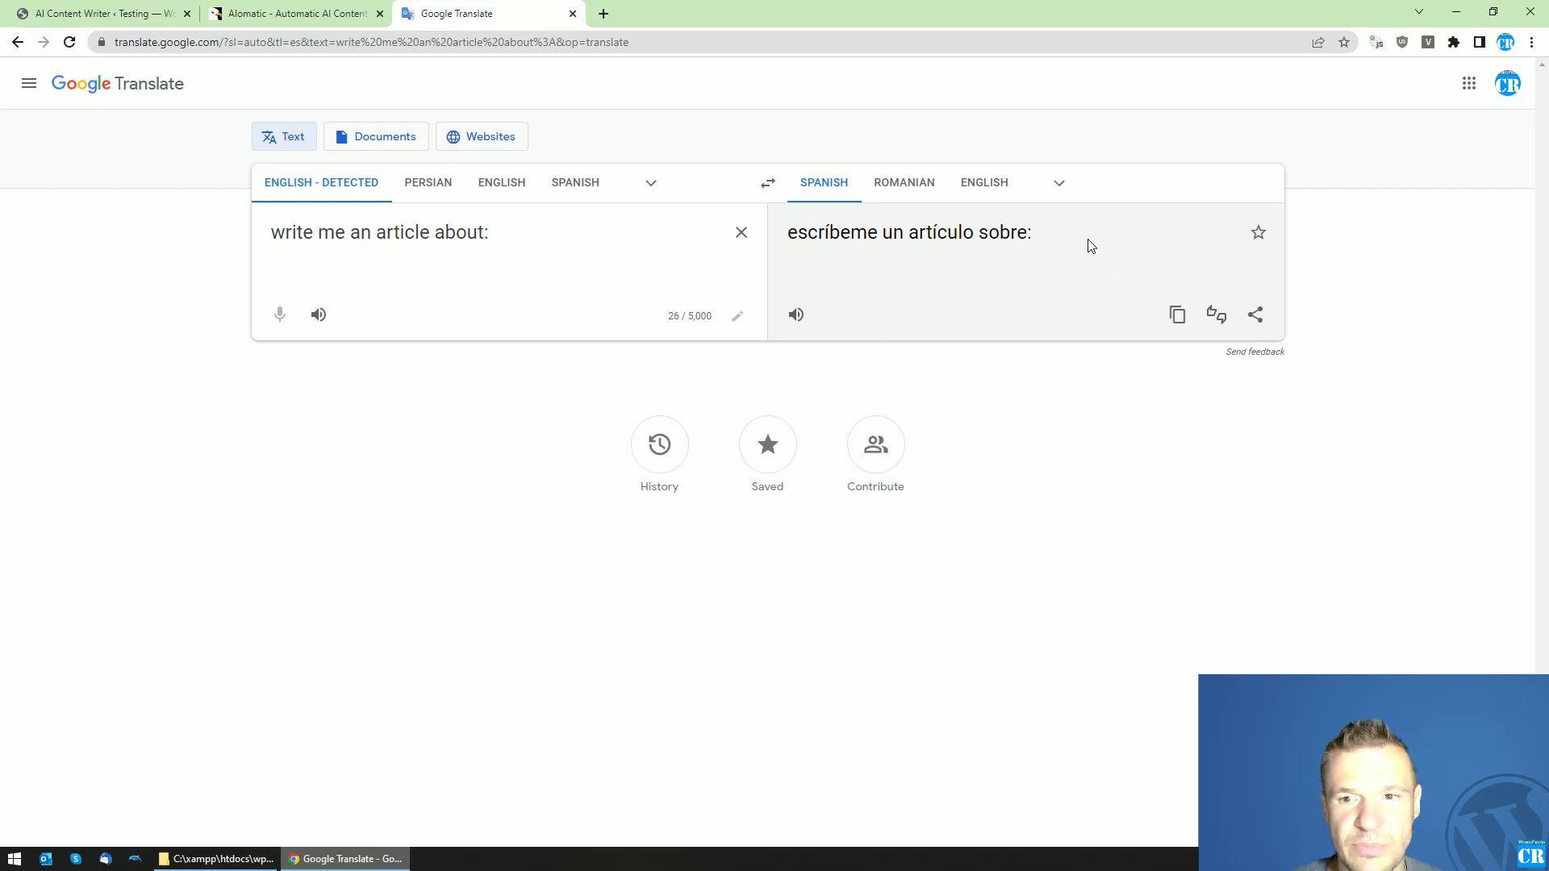
drag(1075, 239, 798, 239)
key(ctrl+c)
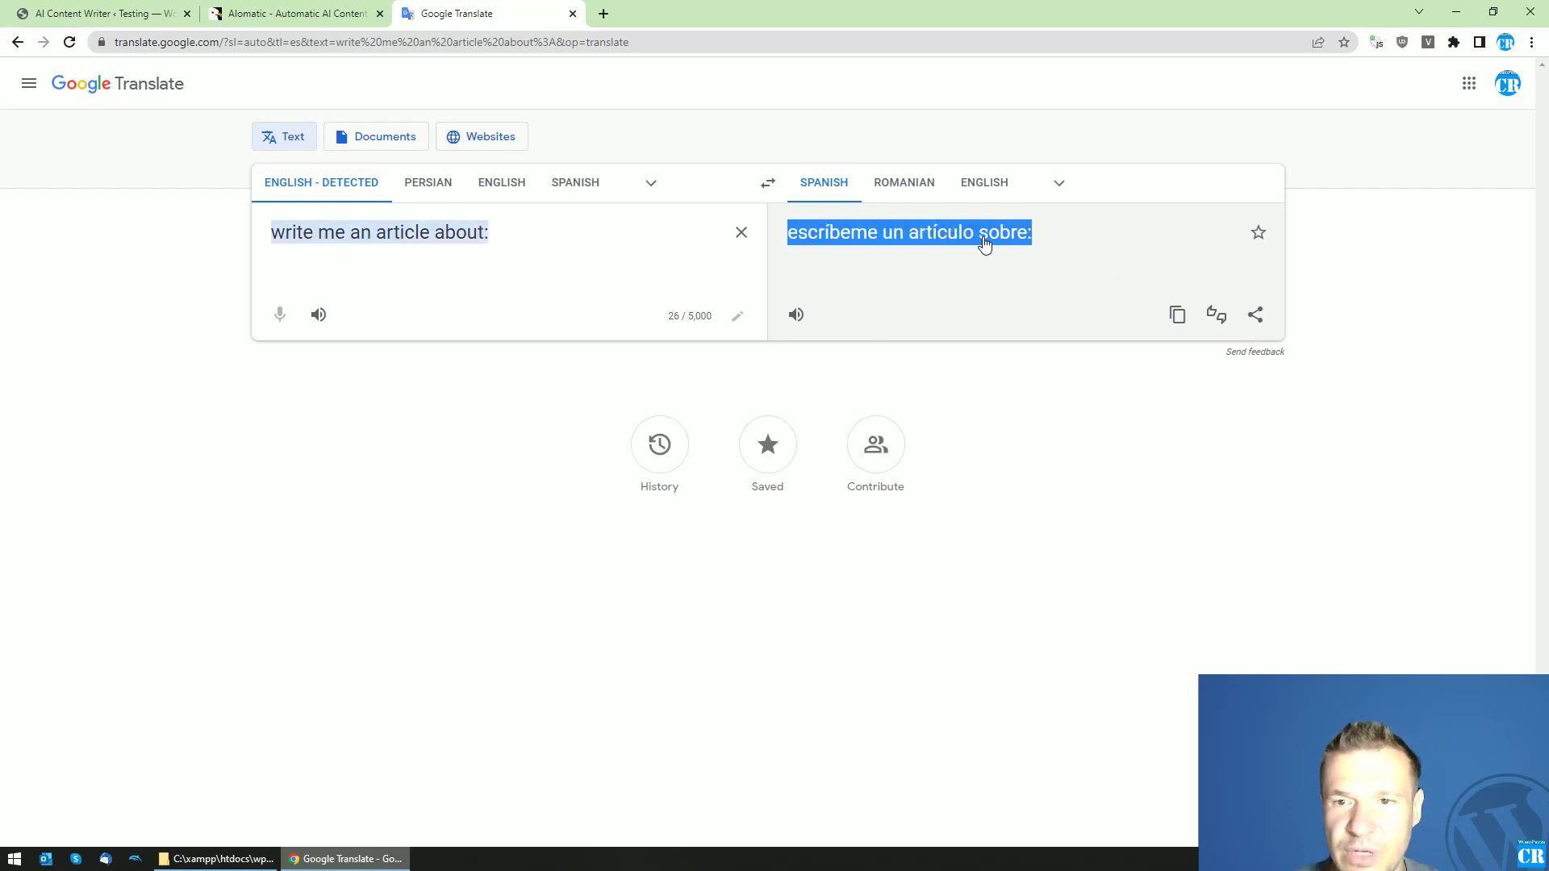
- Set the seed command to 'escríbeme un artículo sobre: %%post_title%%' and save the rule settings
click(105, 14)
key(ctrl+v)
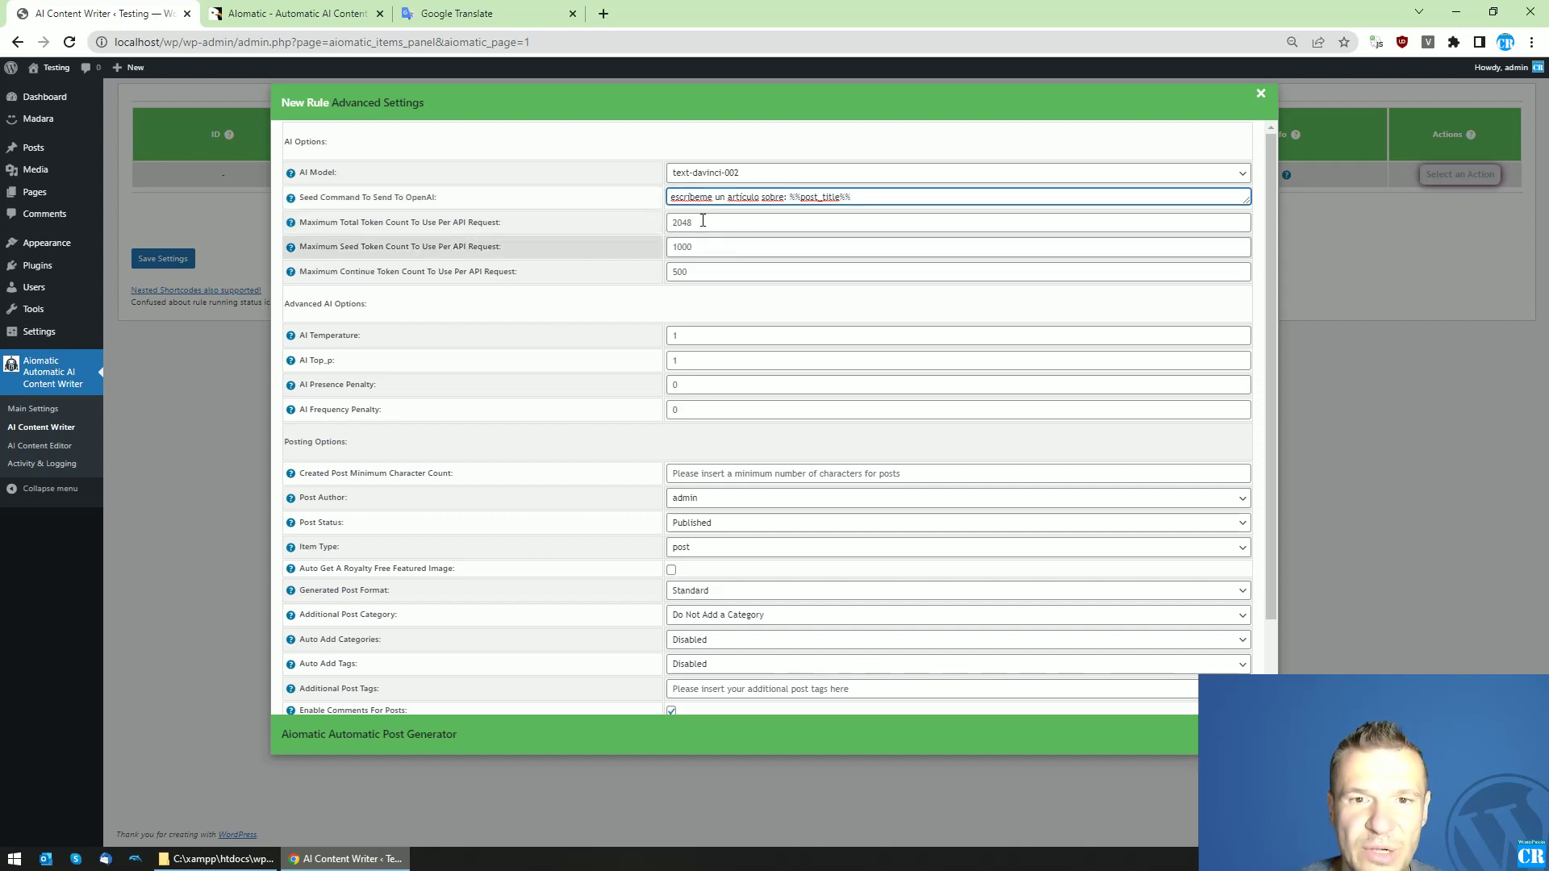
key(Escape)
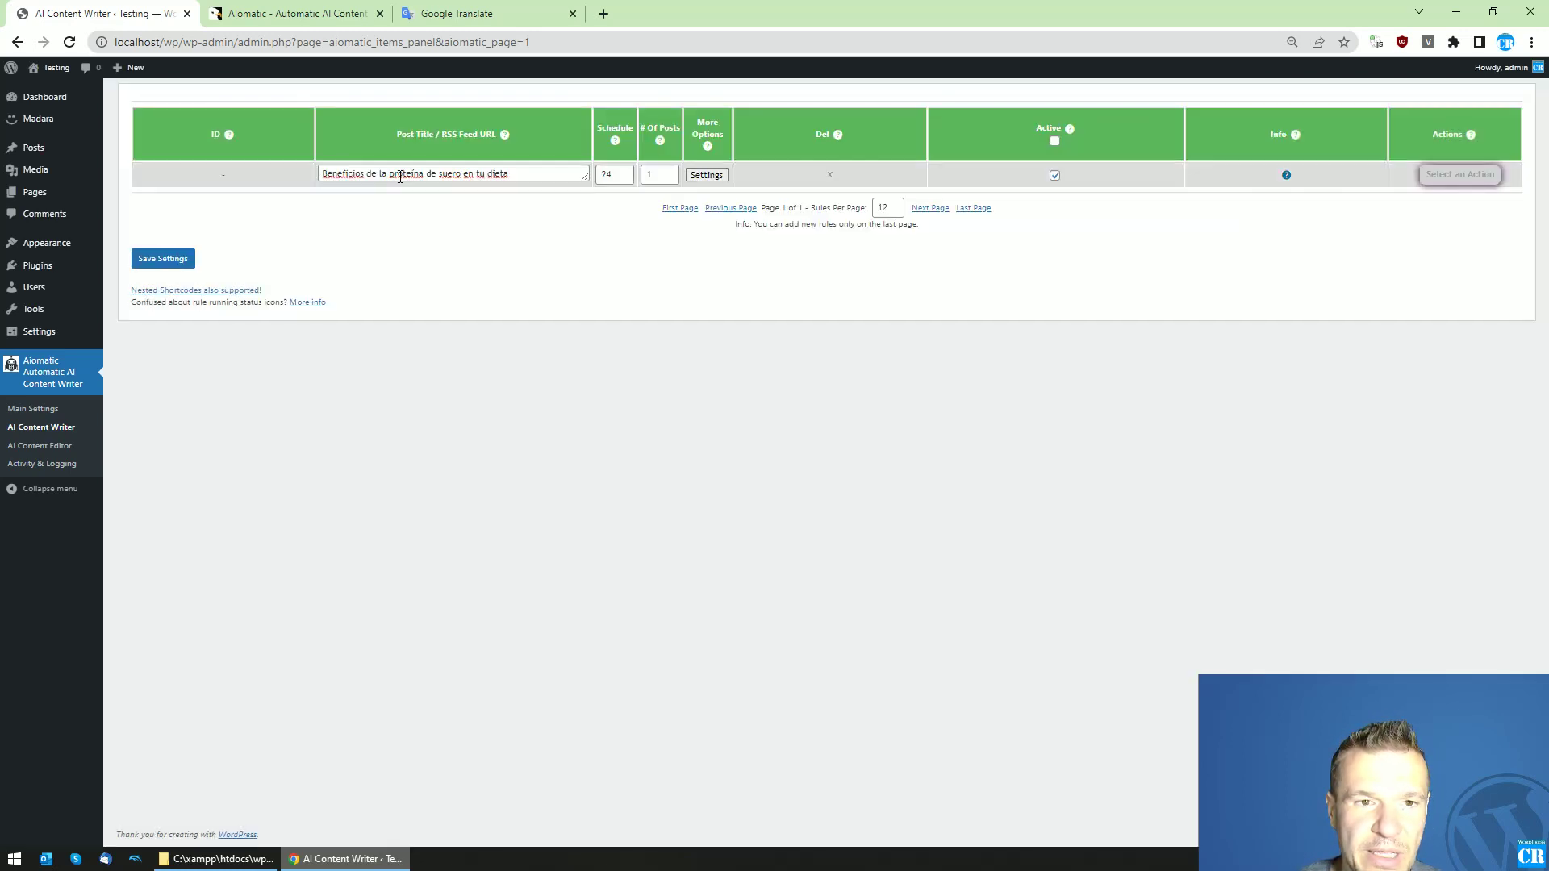
click(162, 258)
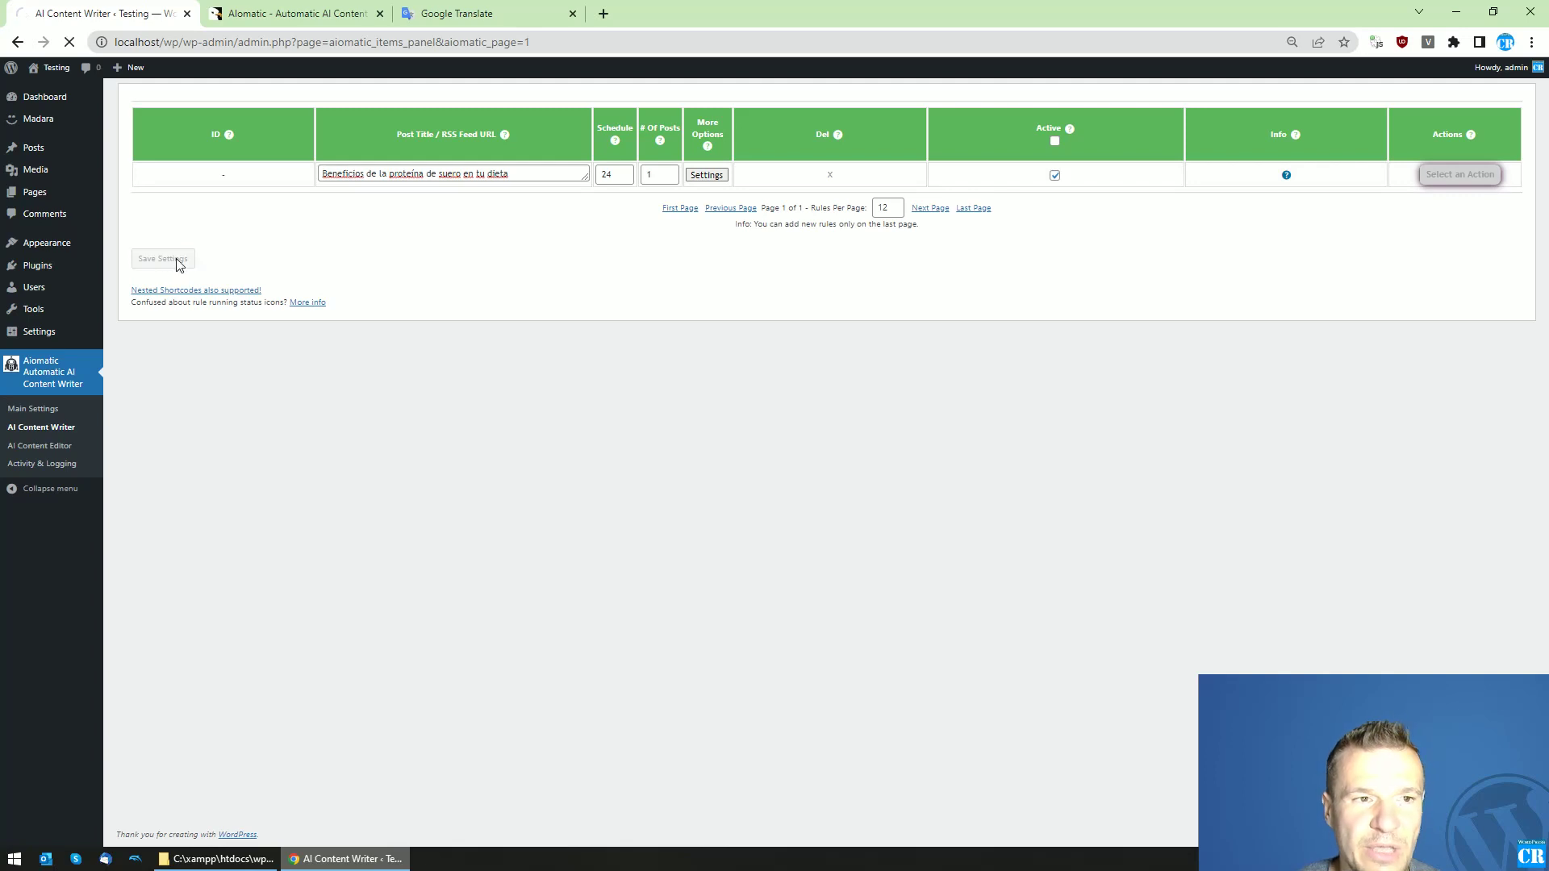
- Open the public site in a new tab and run rule 0 now
middle_click(42, 90)
key(ctrl+Tab)
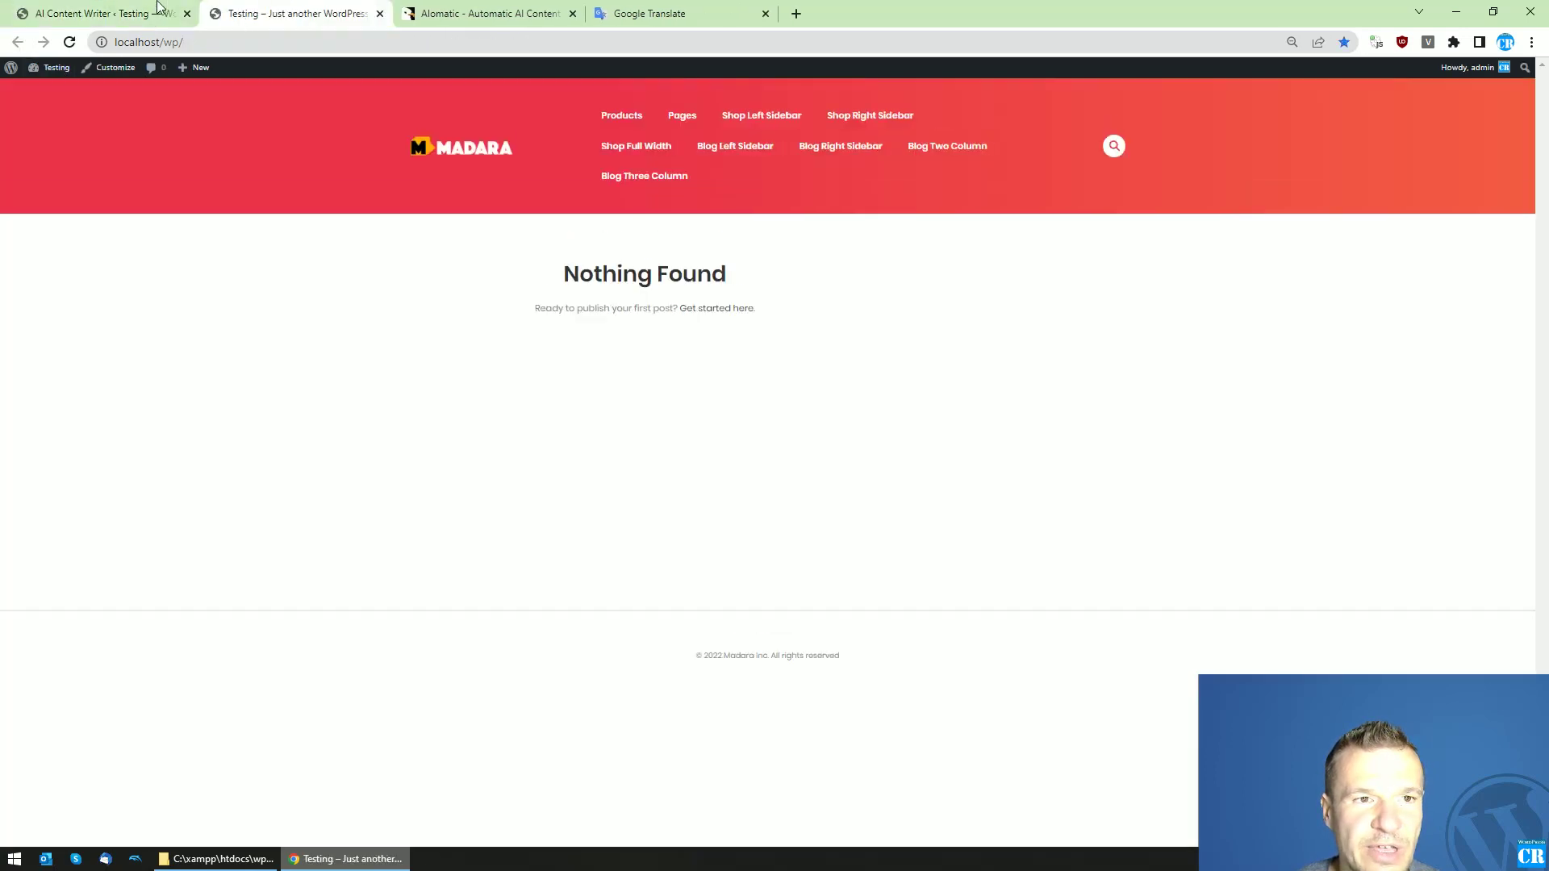
key(ctrl+shift+Tab)
click(1460, 175)
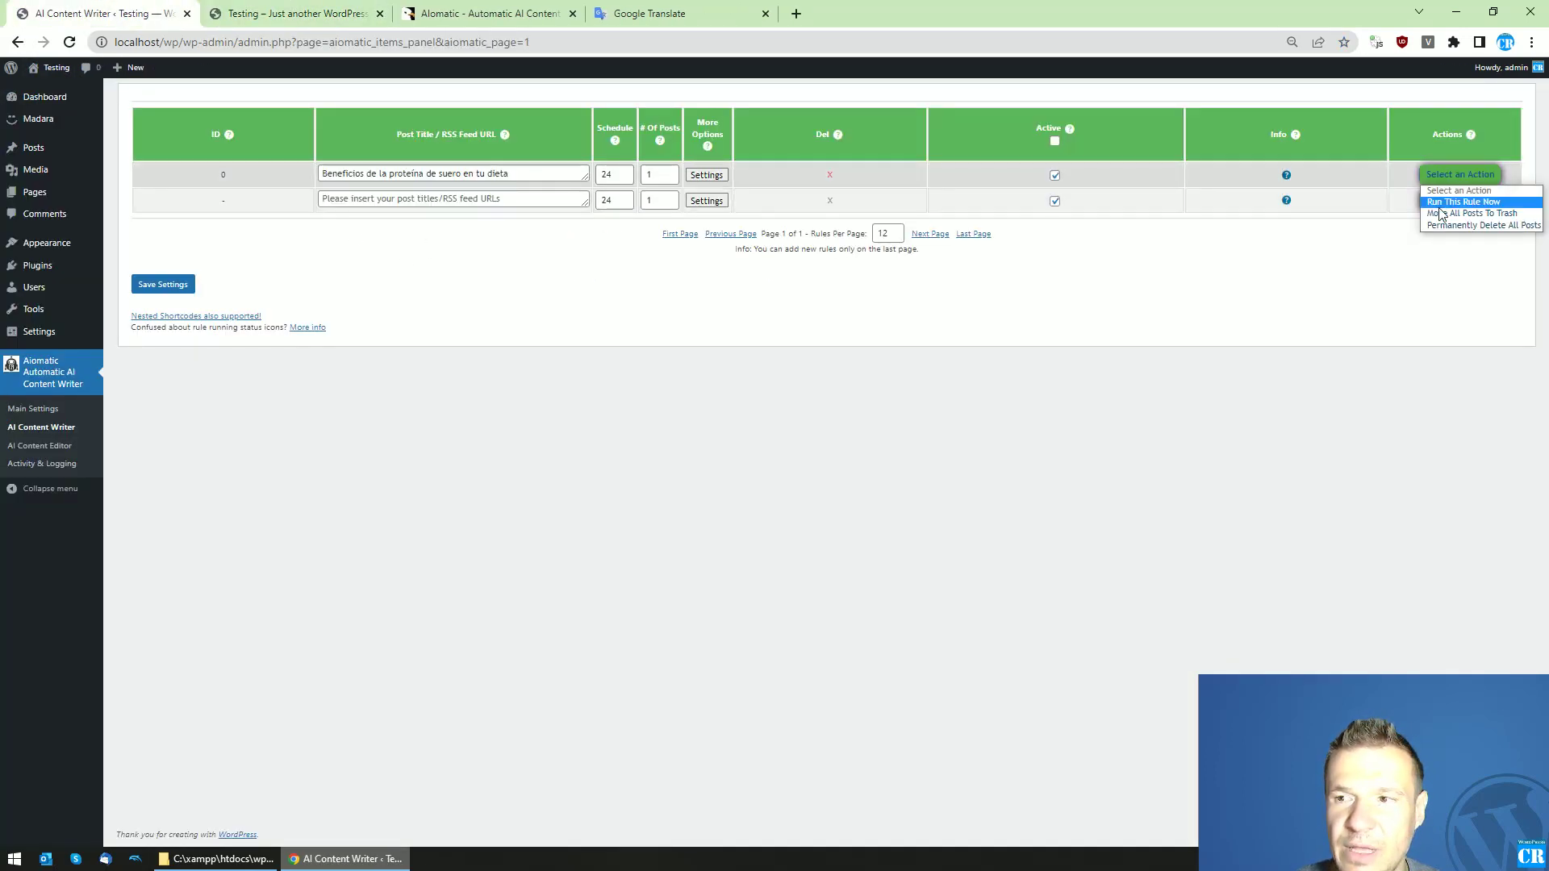
click(1448, 207)
click(850, 132)
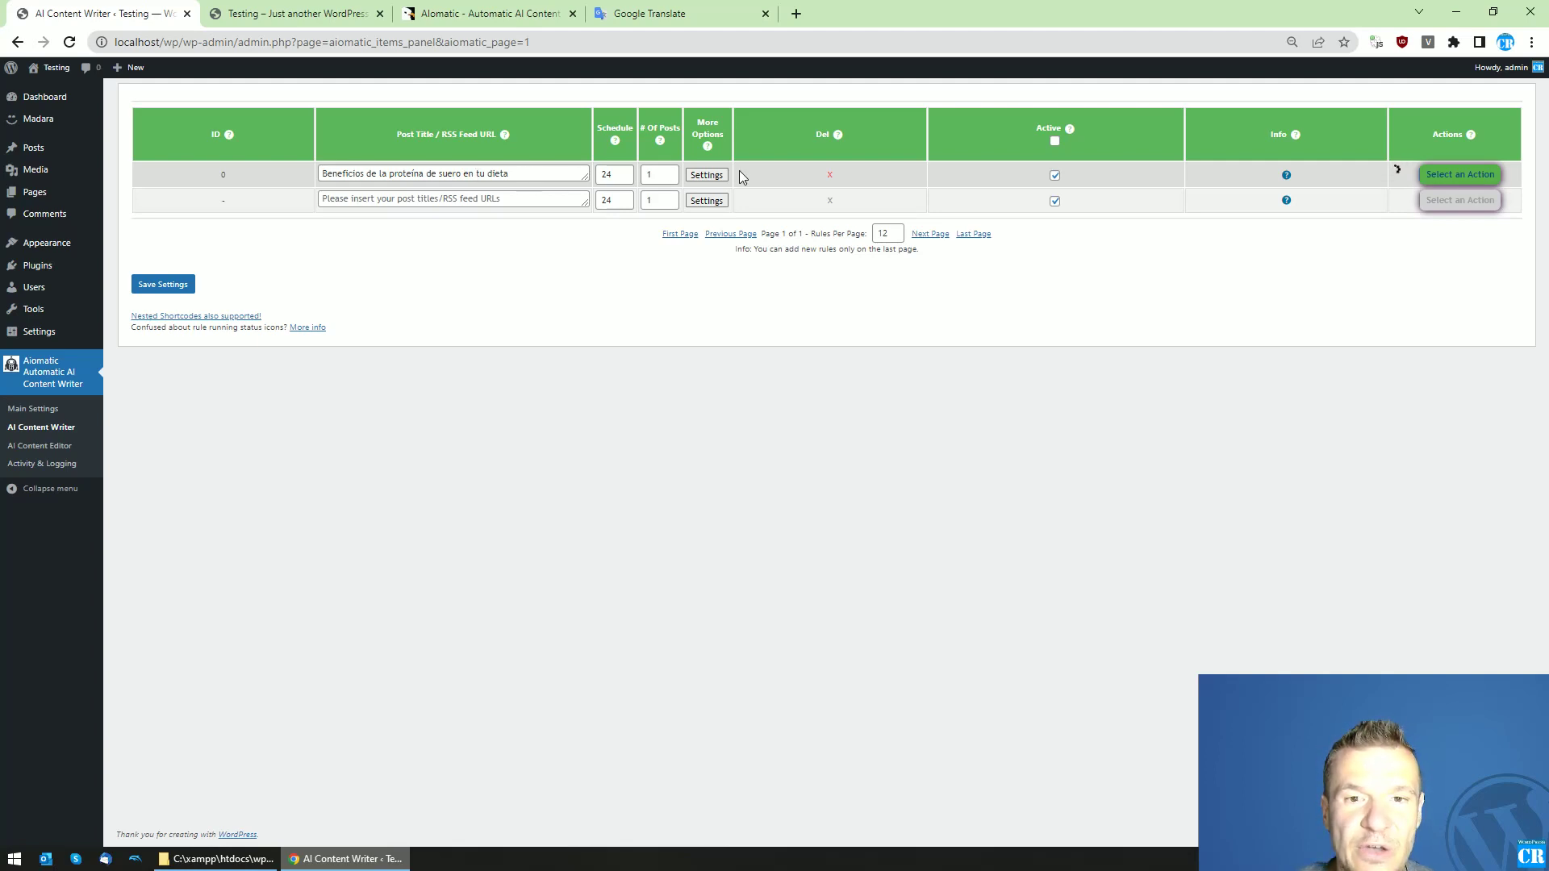
- Check rule 0's settings, then open the newly published Spanish post on the site
click(692, 175)
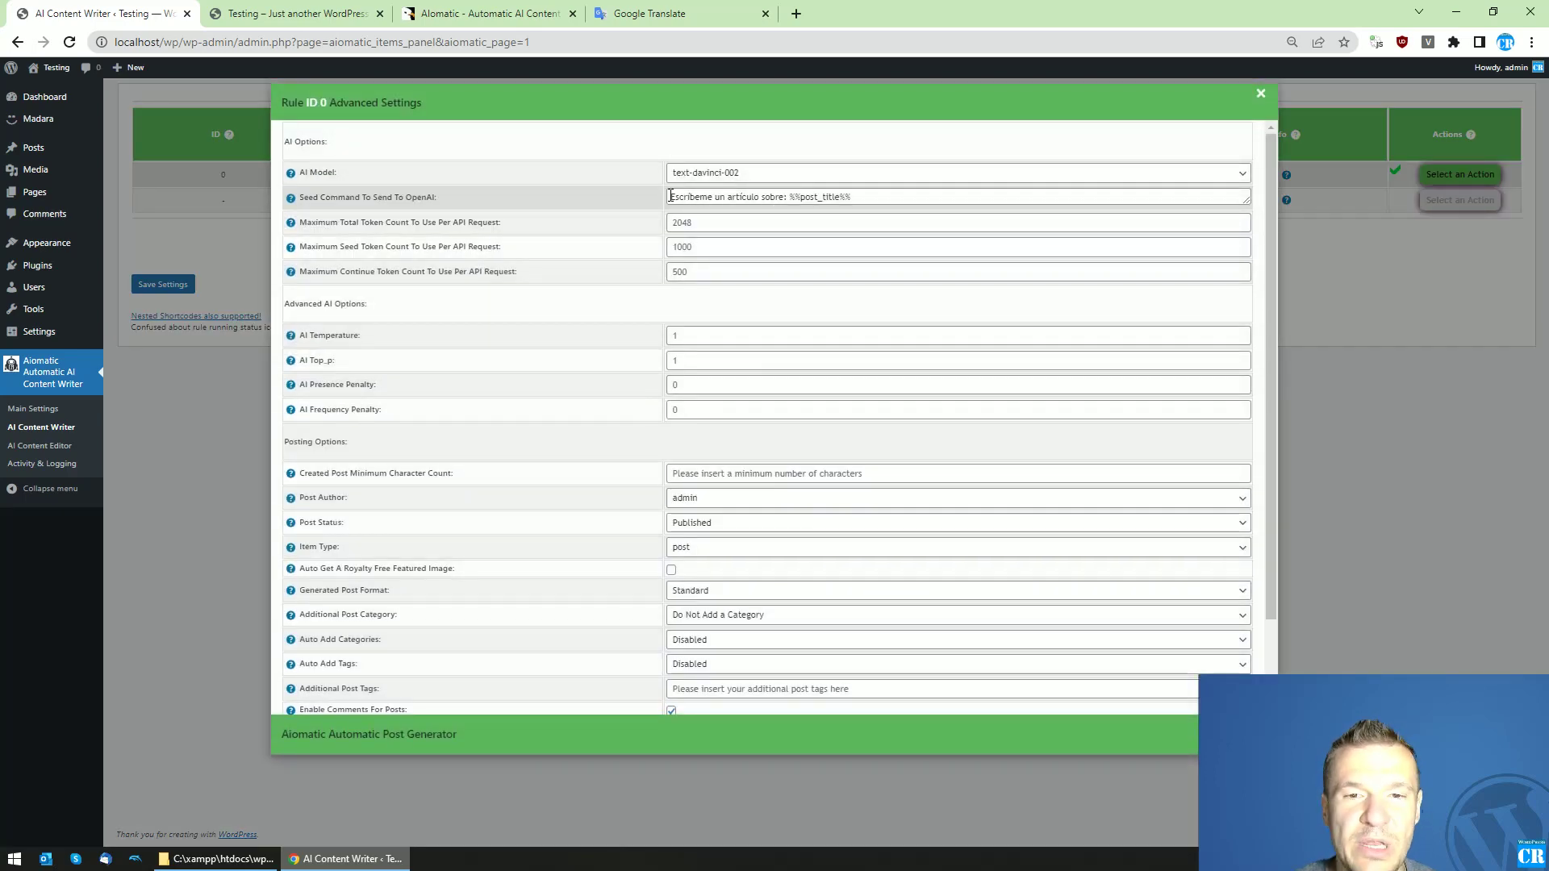
click(245, 236)
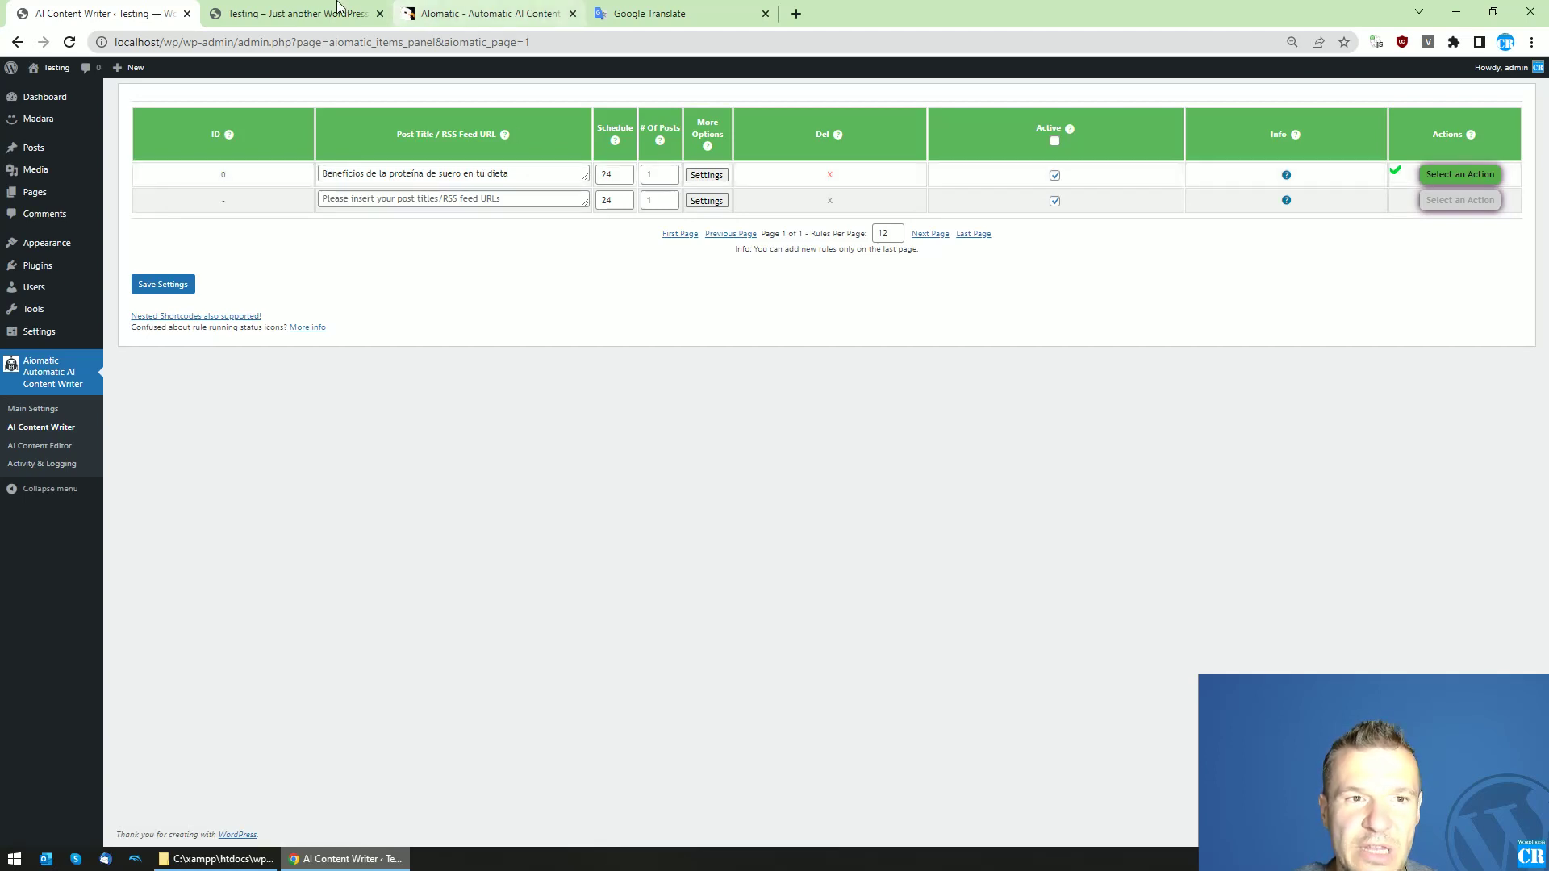
click(294, 12)
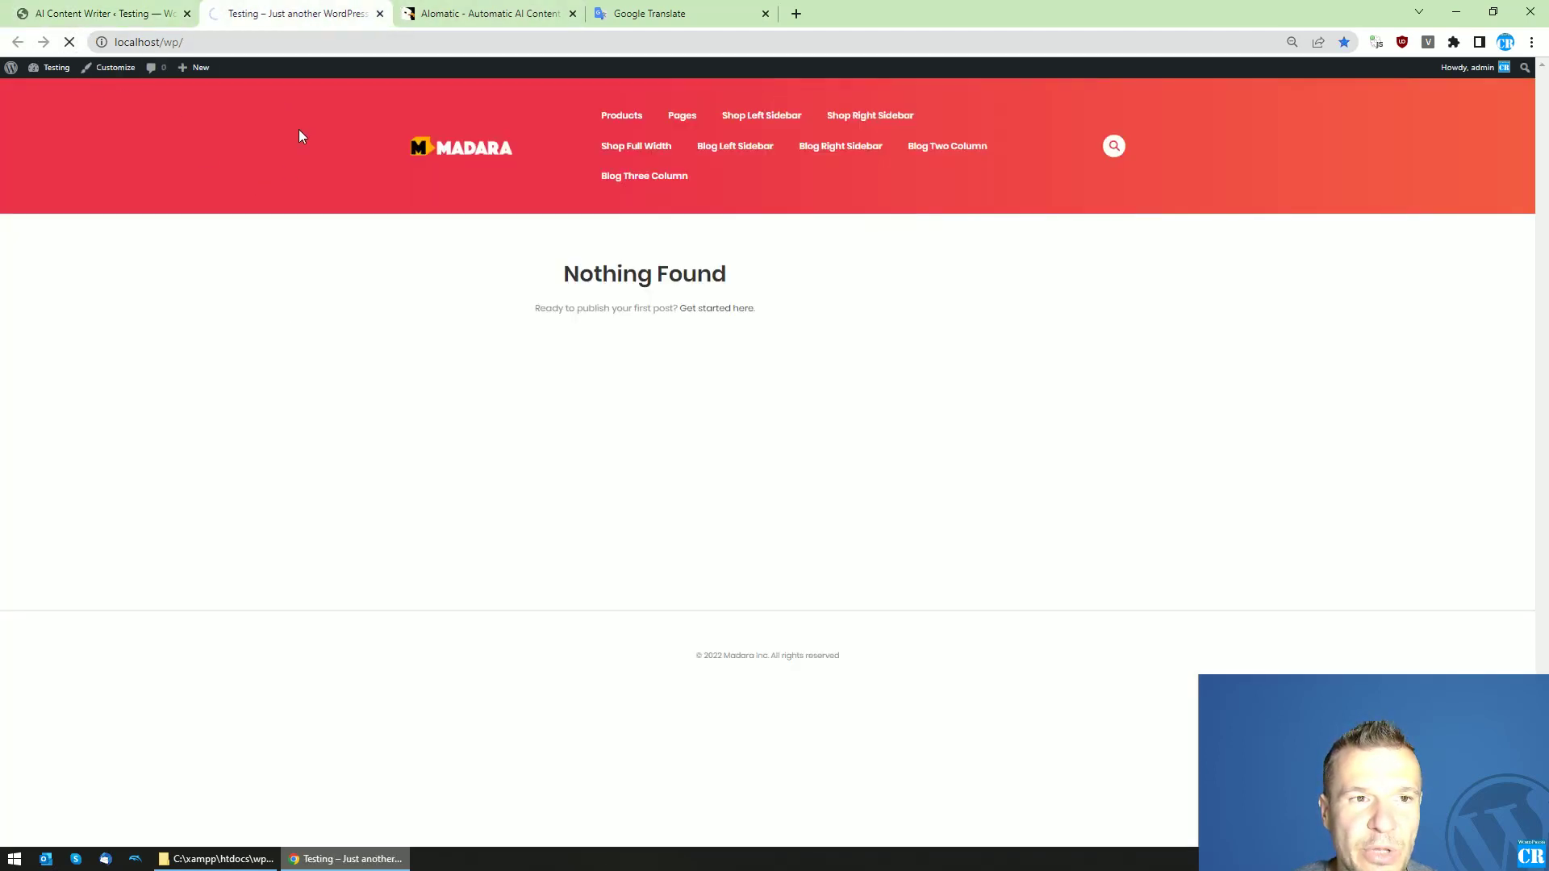
click(460, 263)
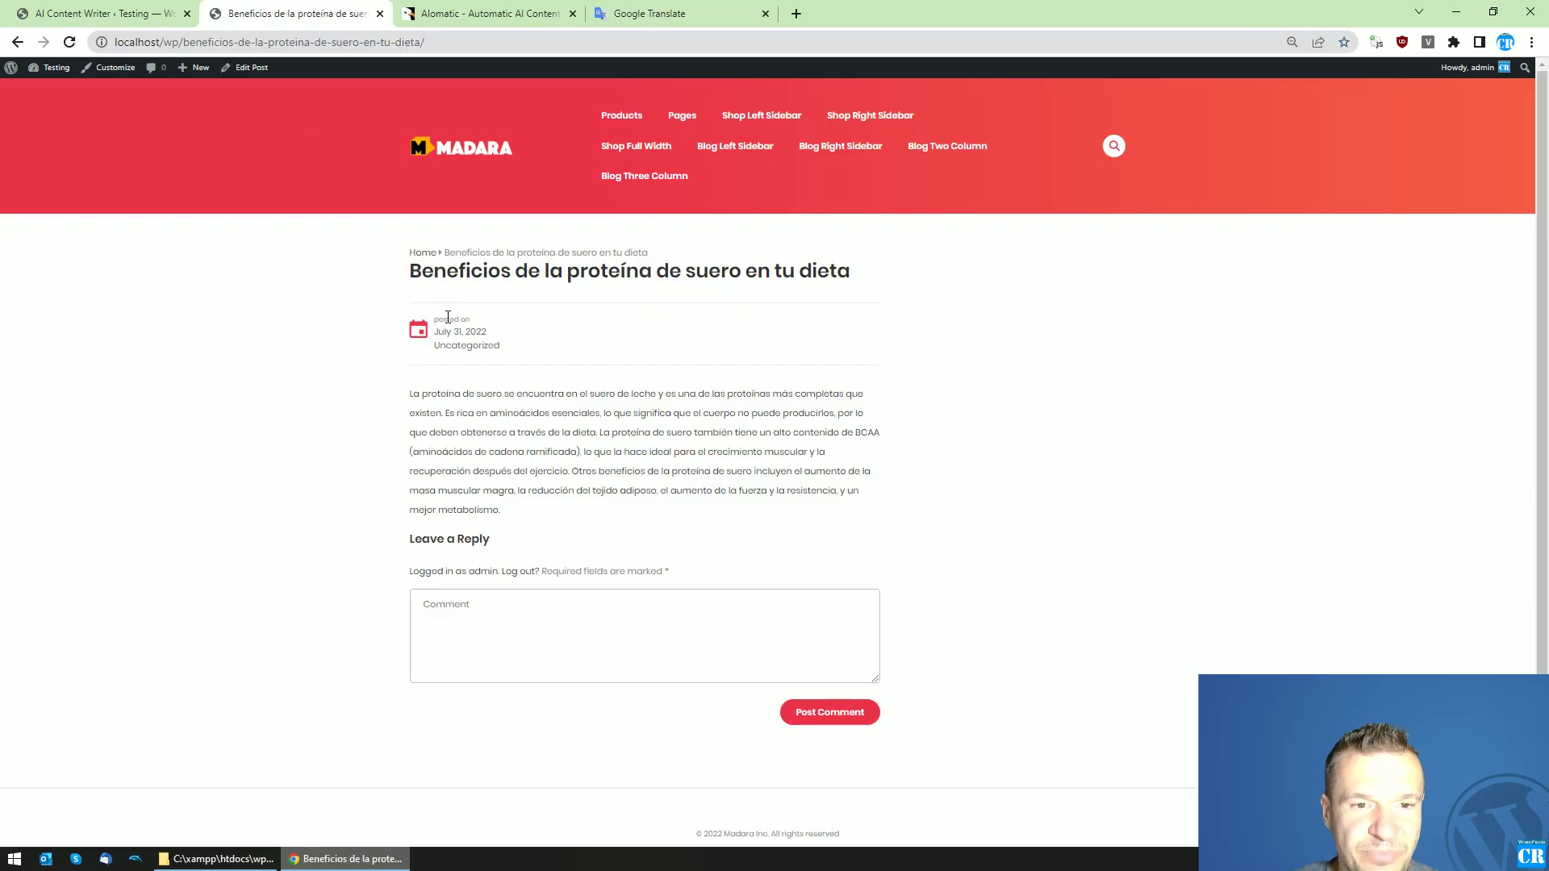
- Enter 1000 as rule 0's Created Post Minimum Character Count
click(119, 11)
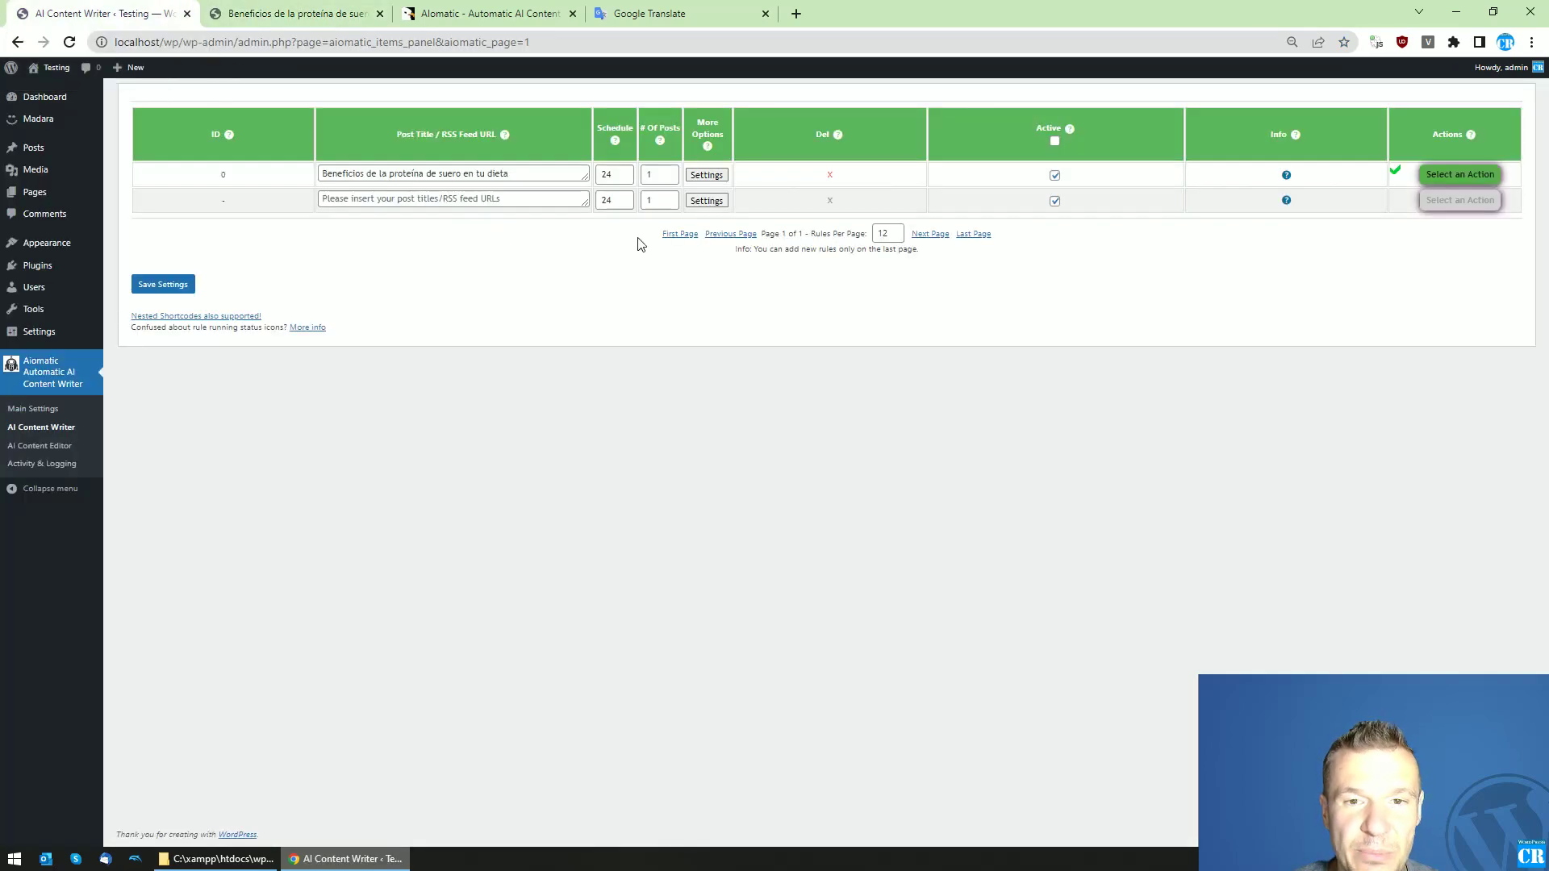
click(705, 171)
scroll(525, 353, down, 2)
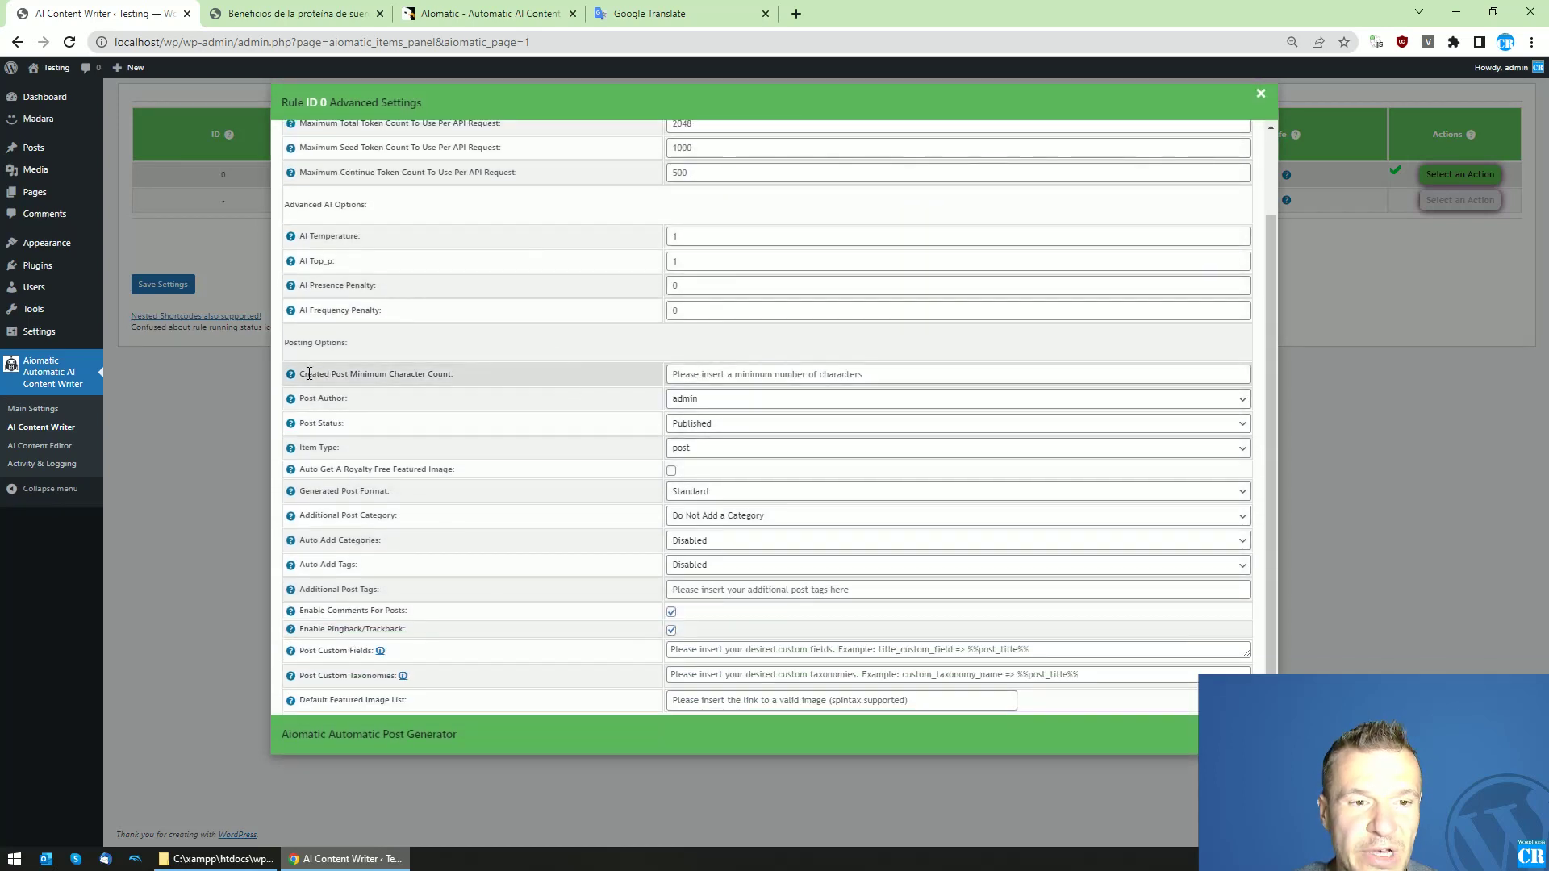
drag(302, 373, 453, 373)
click(726, 374)
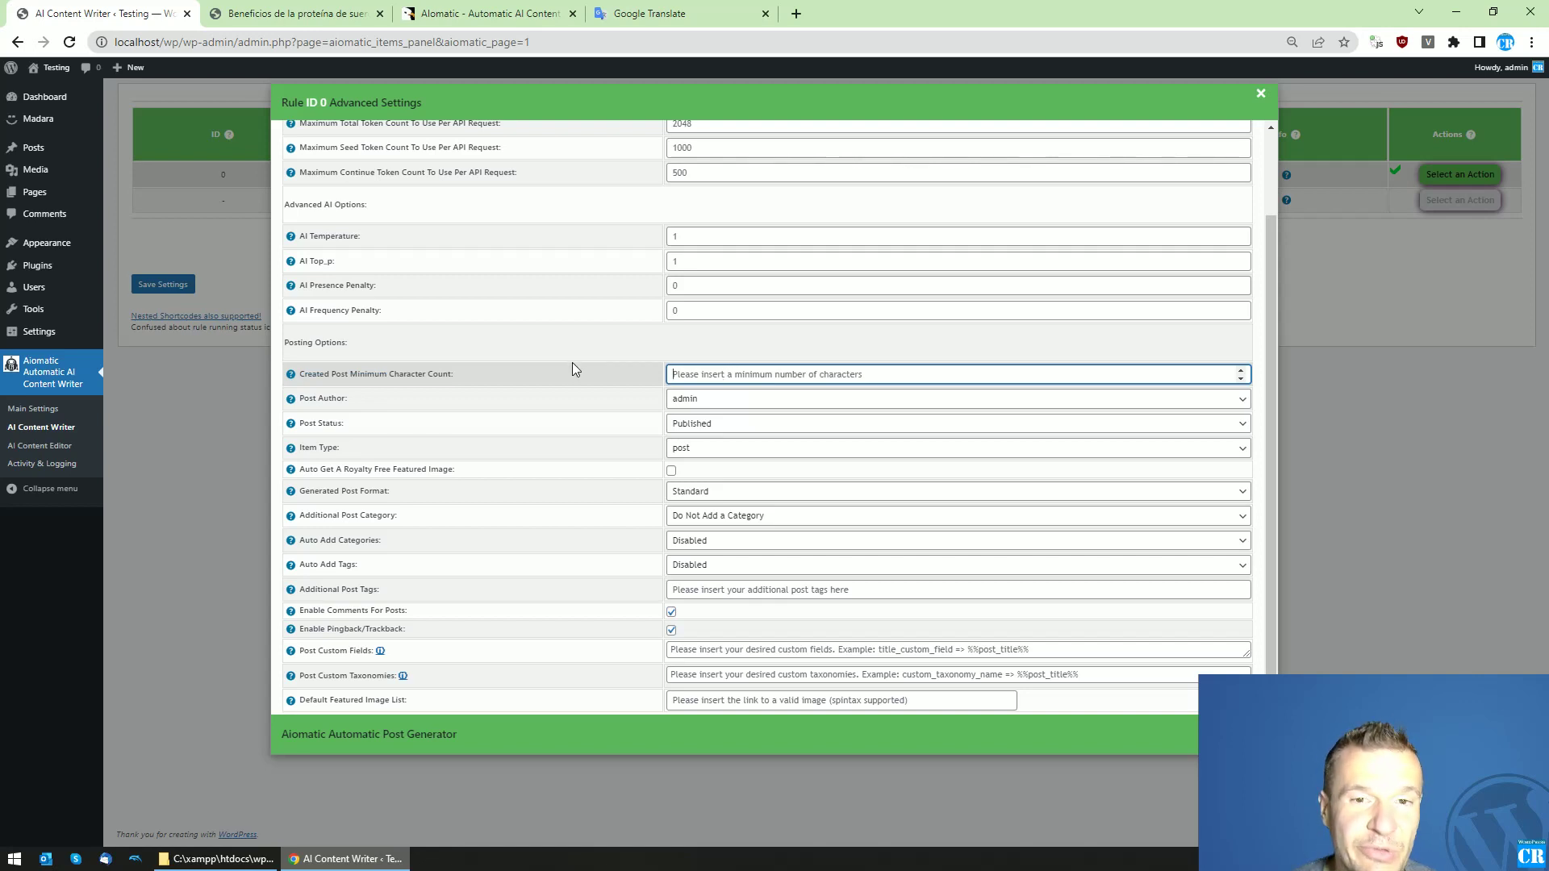
text(1000)
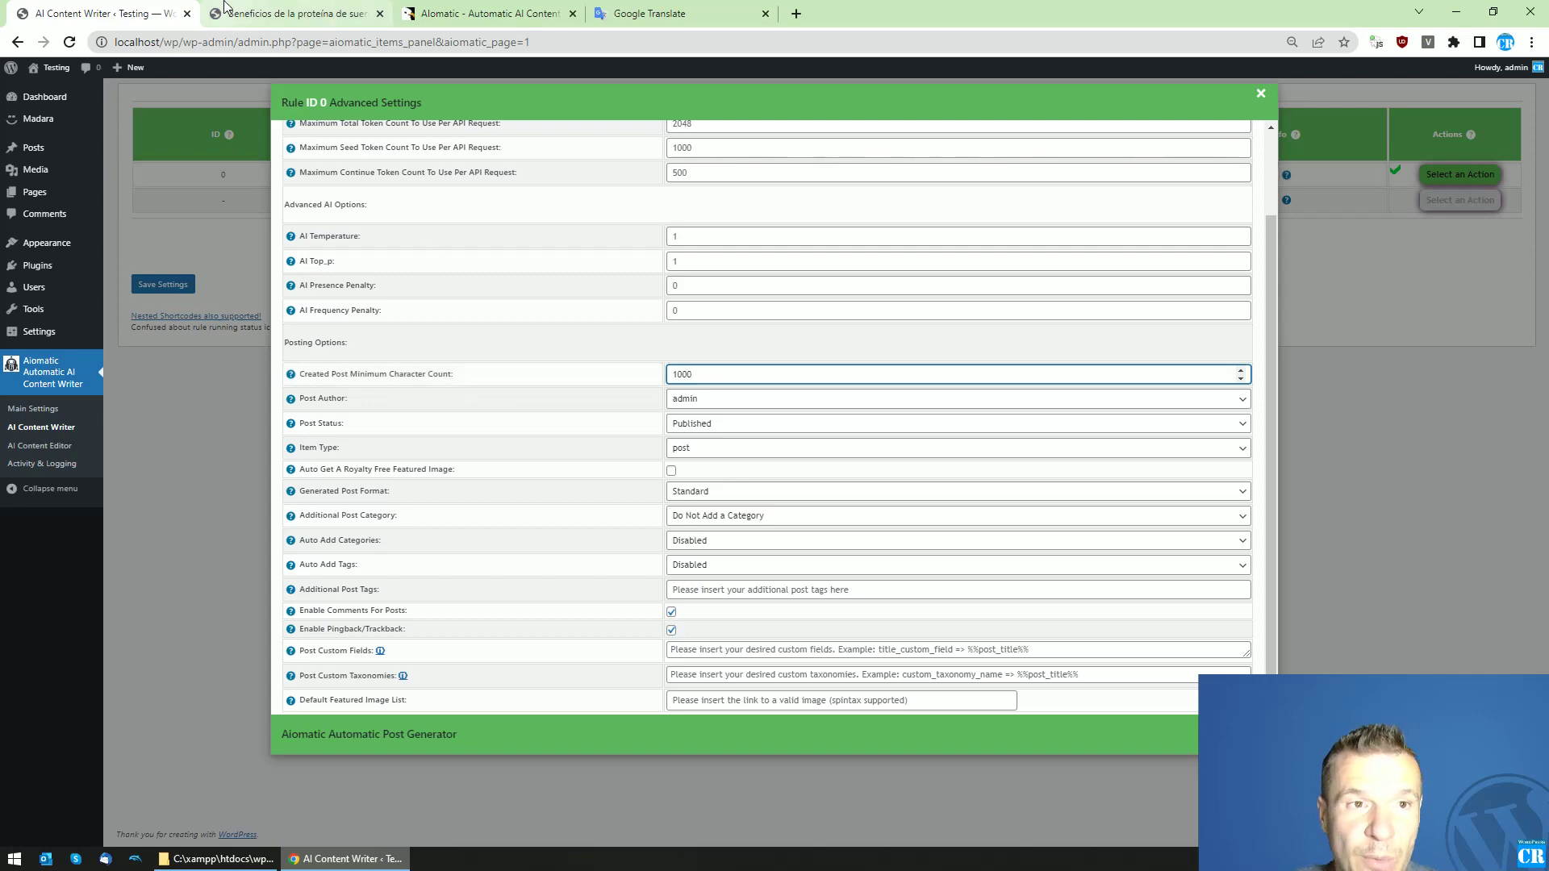
click(290, 14)
key(ctrl+shift+Tab)
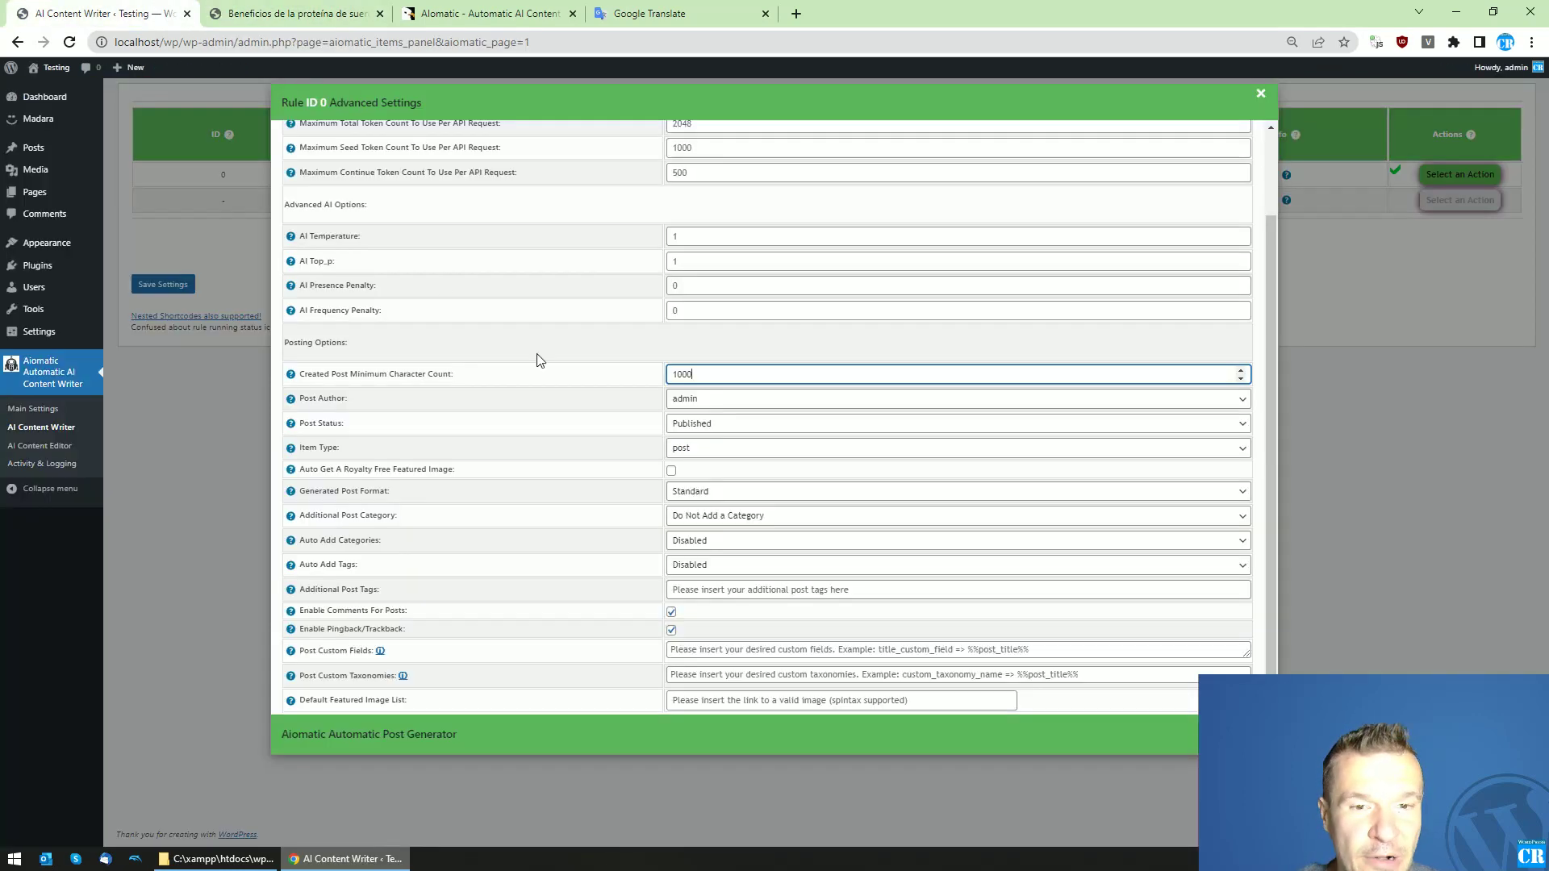
- Select and copy the published post's Spanish body paragraph
click(248, 9)
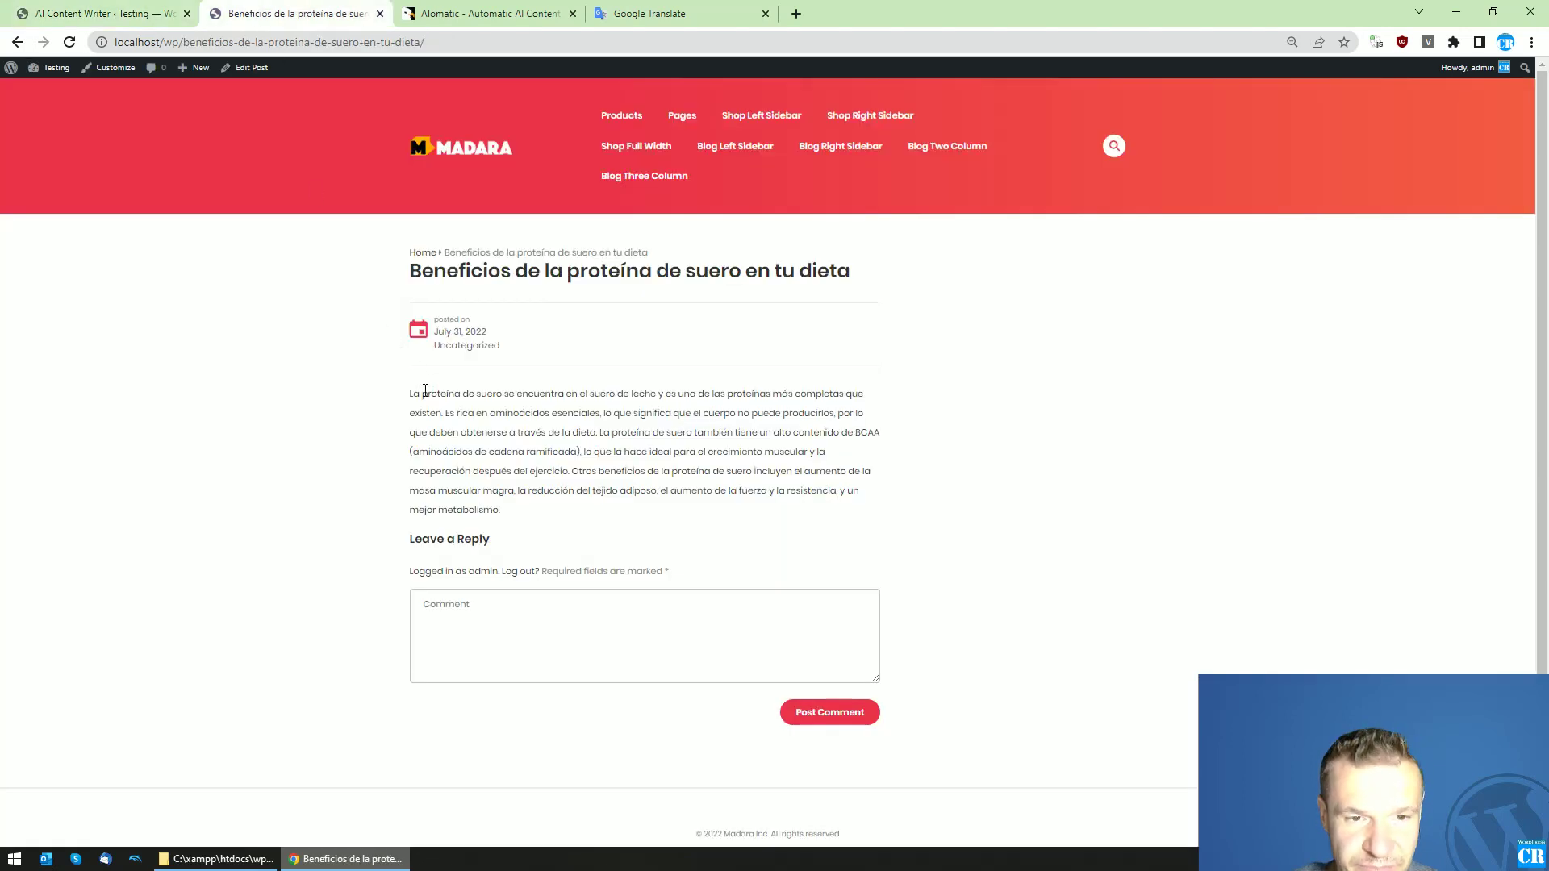
drag(419, 395, 516, 510)
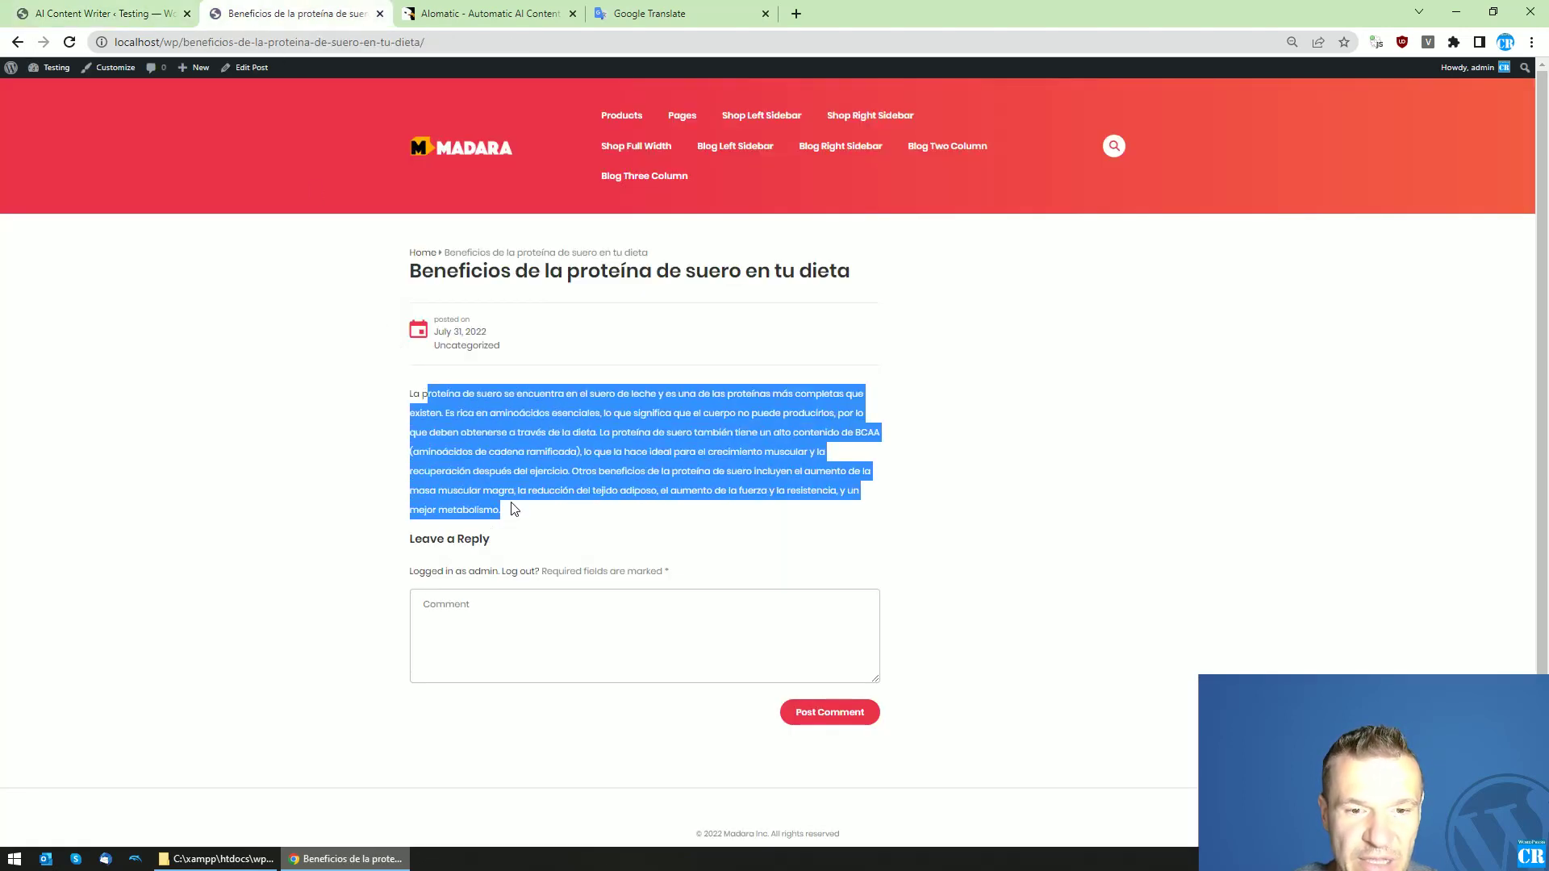
click(496, 452)
drag(409, 393, 508, 511)
key(ctrl+c)
click(649, 13)
- Translate the paragraph into English in Google Translate, then close the rule's advanced settings
click(436, 234)
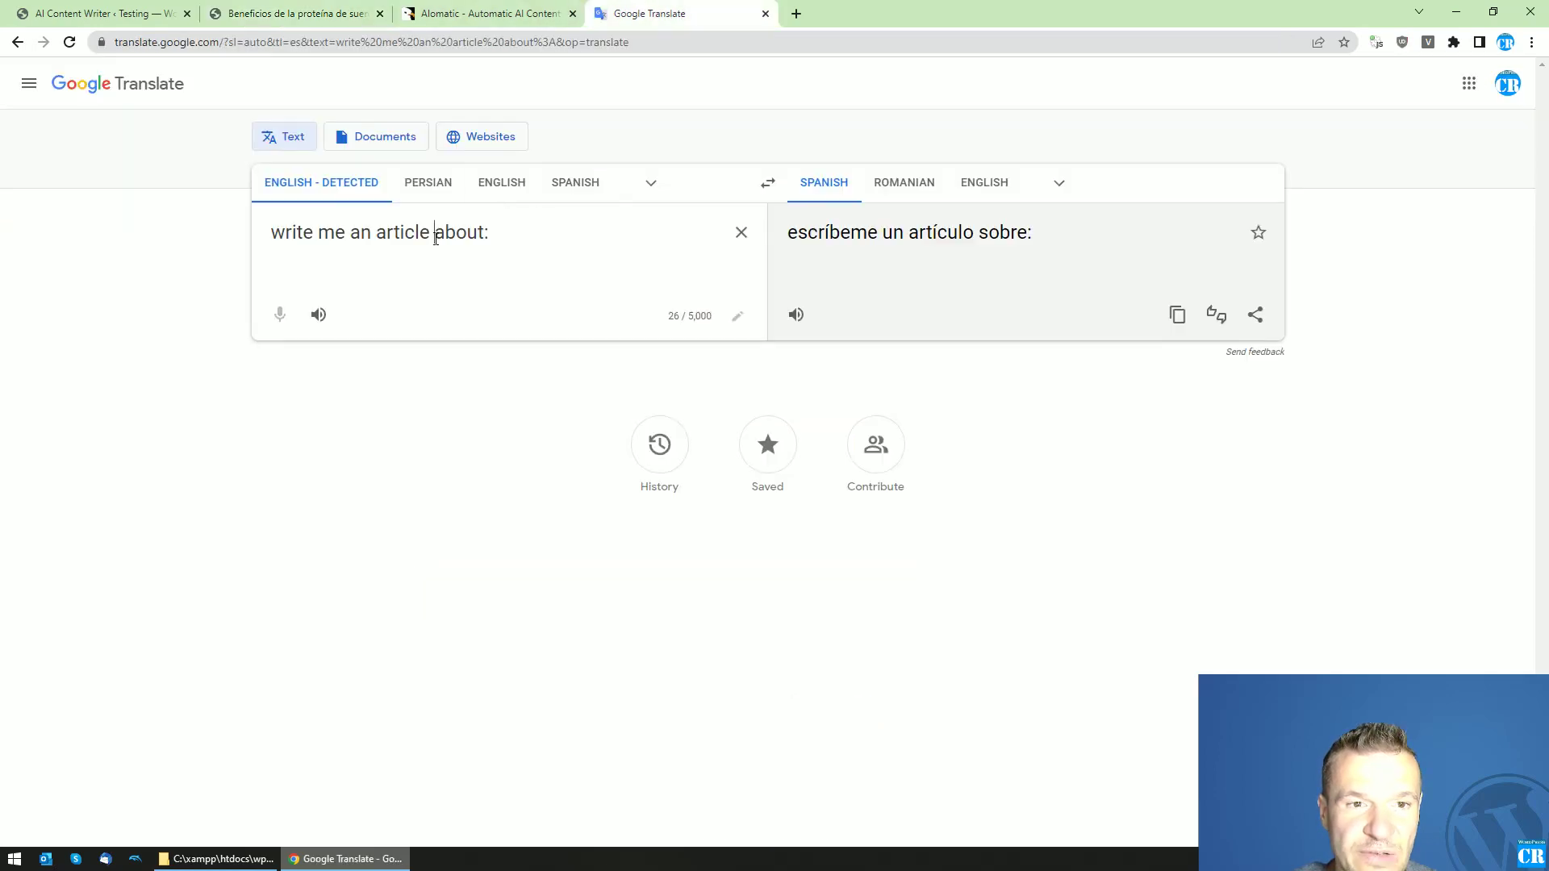
key(ctrl+a)
key(ctrl+v)
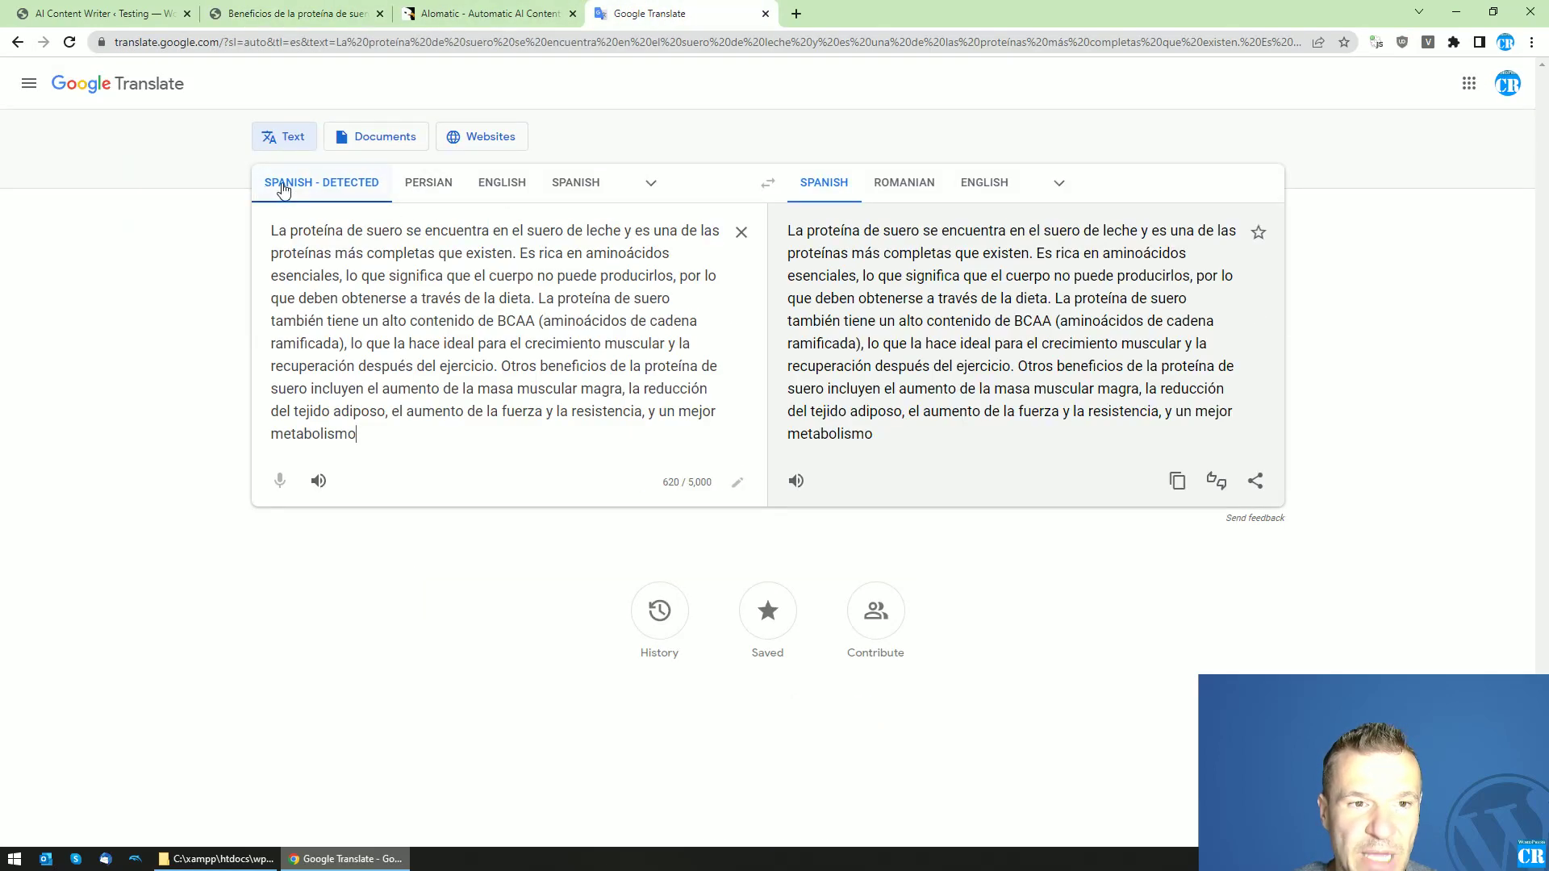
click(985, 182)
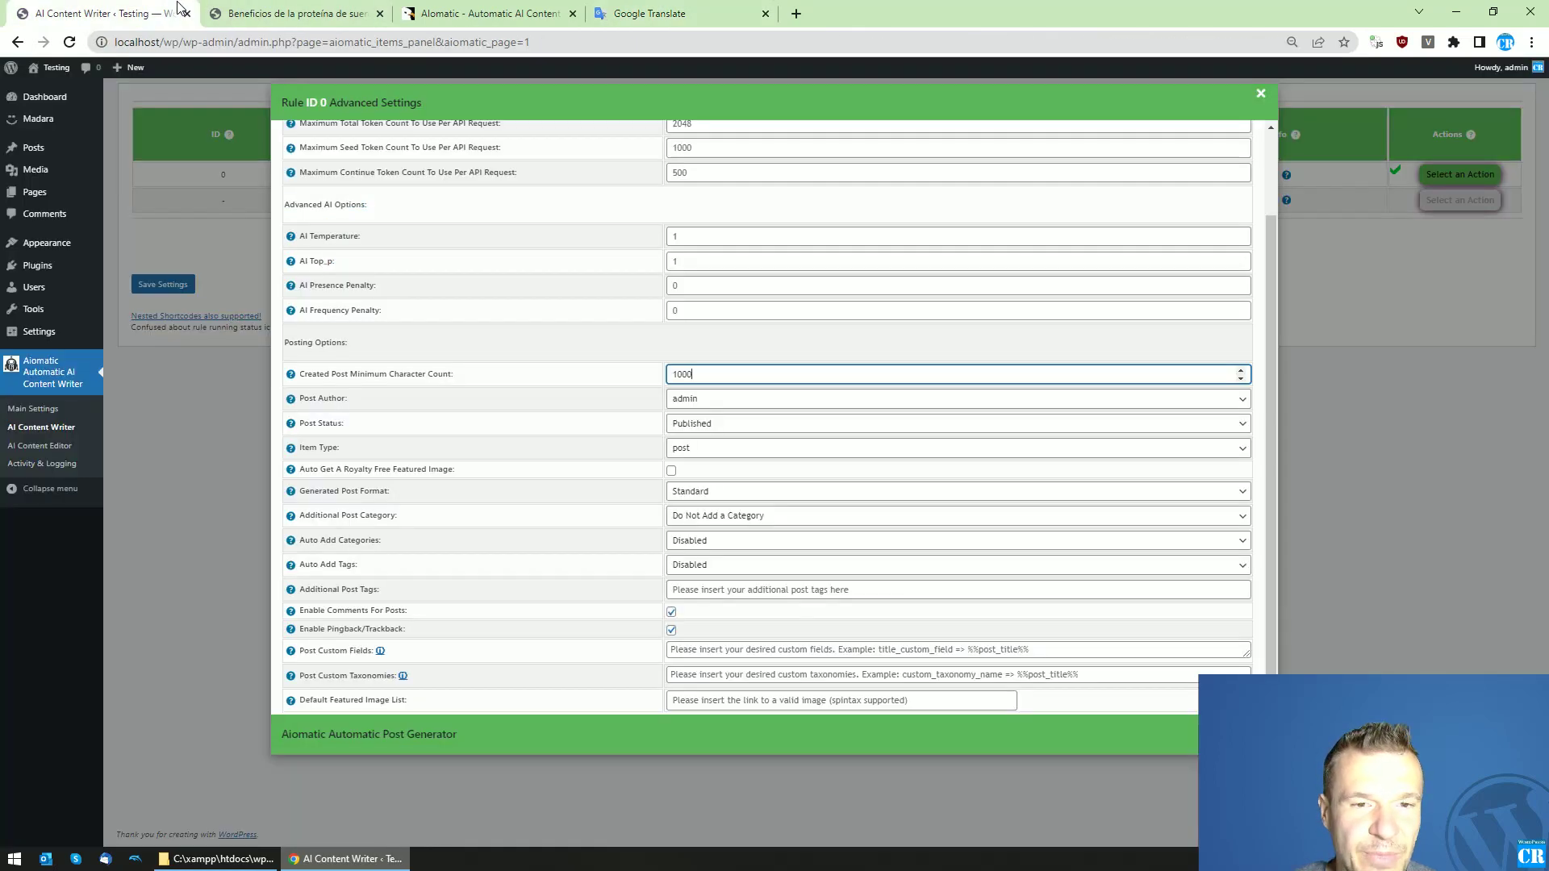
click(146, 13)
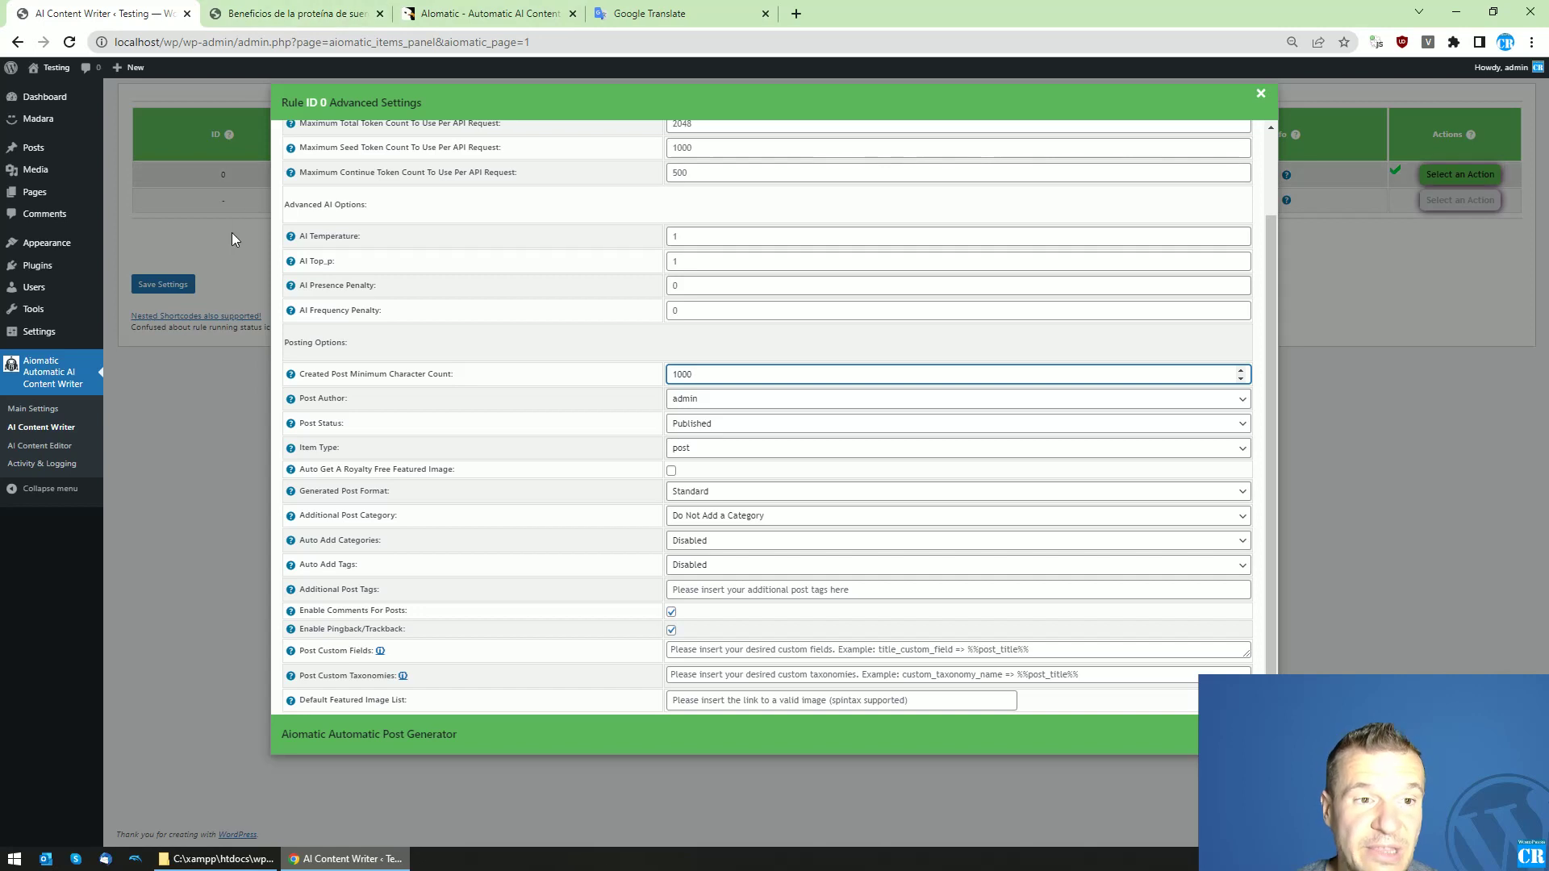
key(Escape)
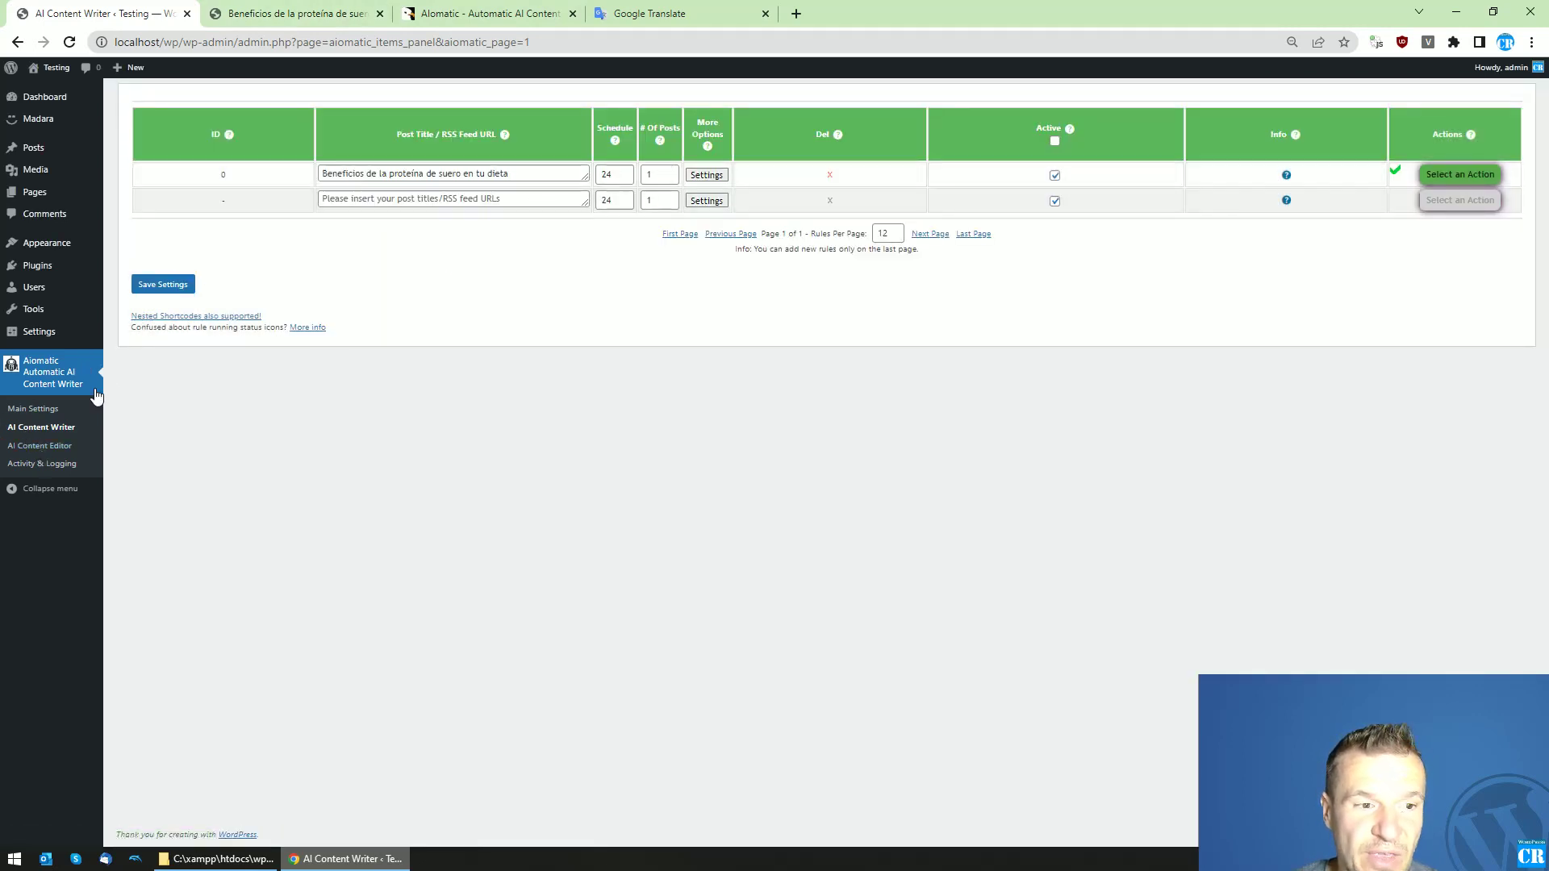
- Turn on the Aiomatic Article Editor and save its settings
click(34, 446)
key(Return)
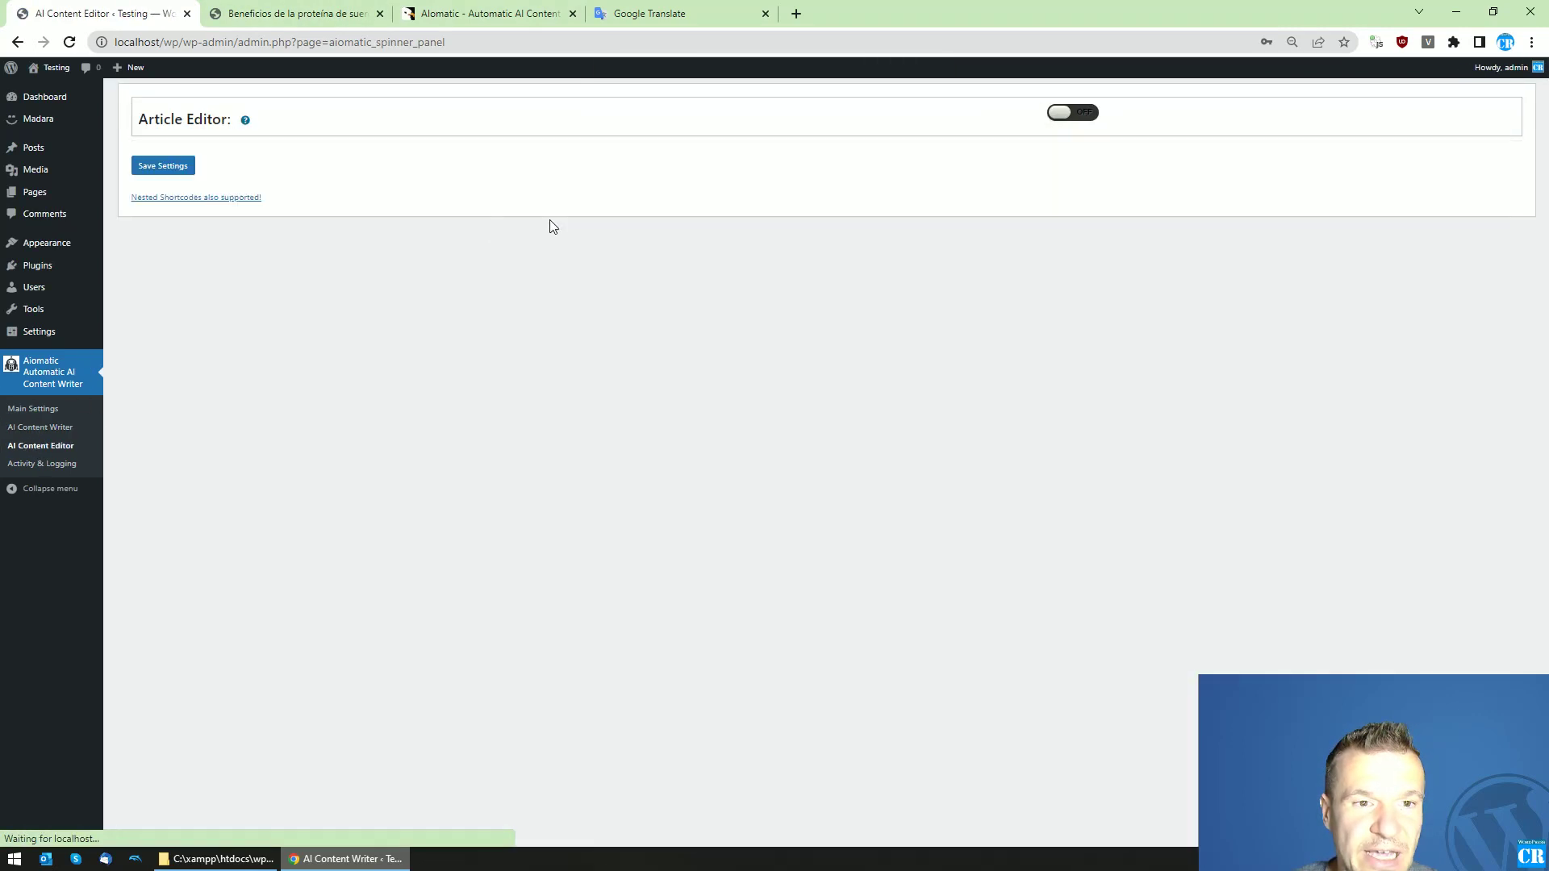
click(1063, 119)
click(142, 164)
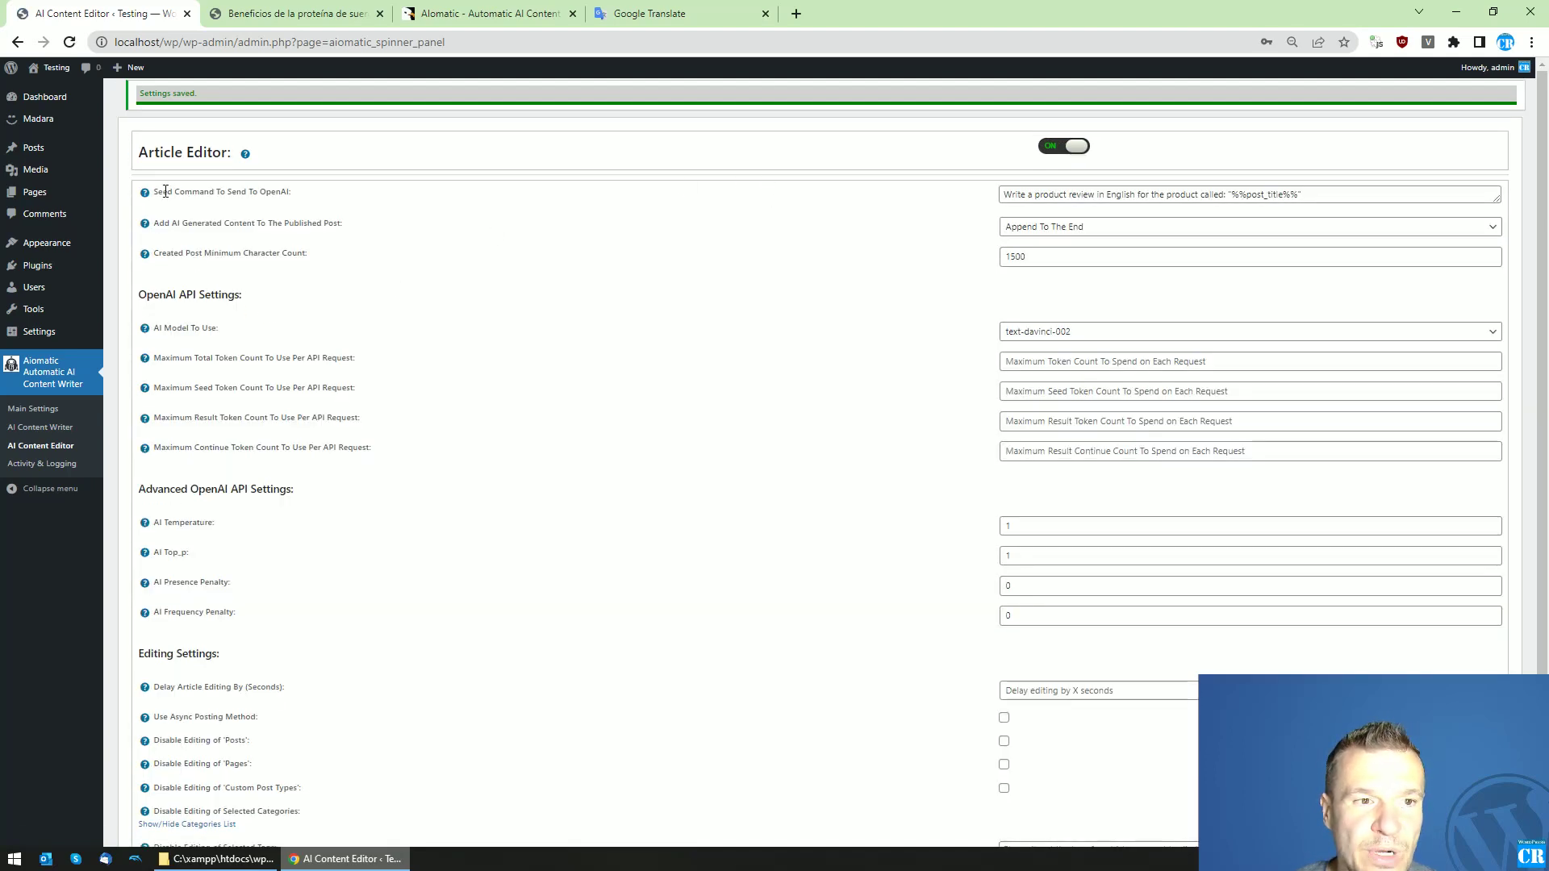
- Highlight the Article Editor's %%post_title%% seed command, then bring up the CodeCanyon Aiomatic page
drag(158, 192, 290, 192)
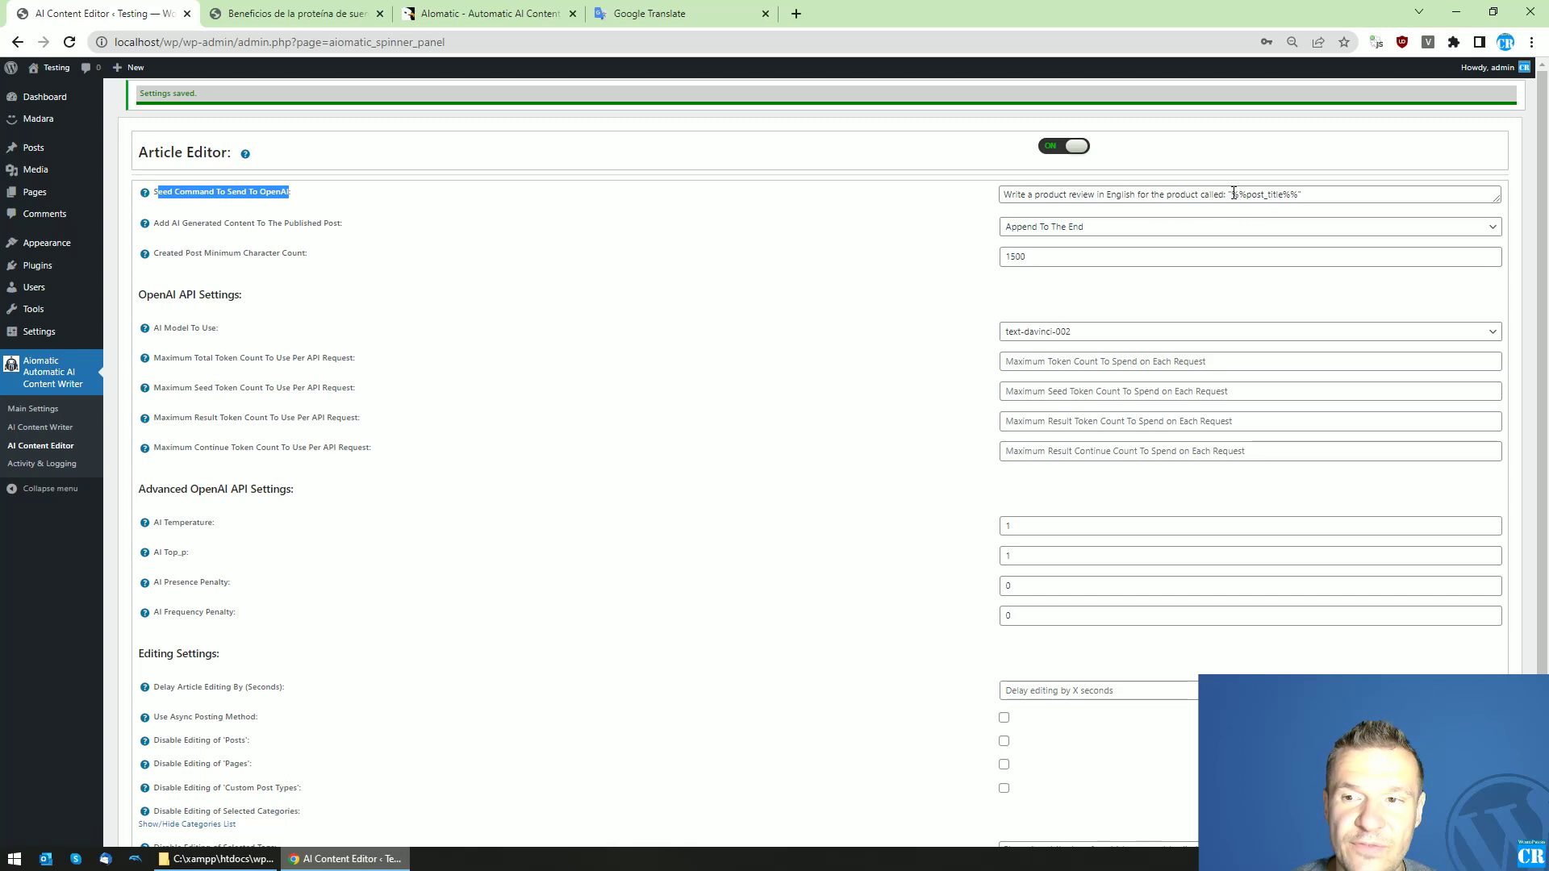
drag(1233, 194, 1297, 195)
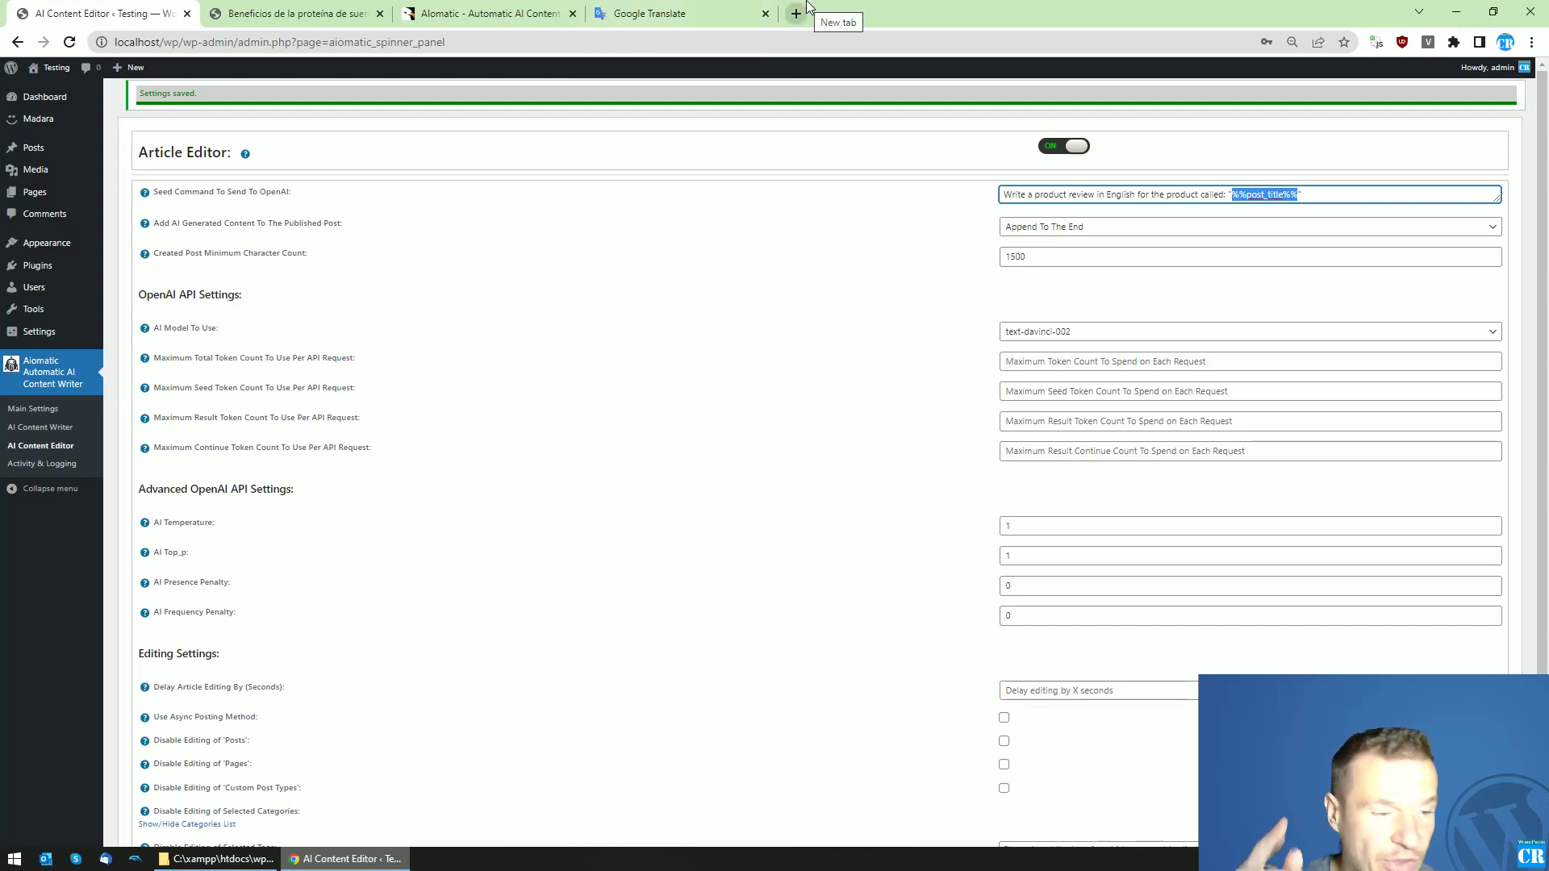
click(521, 9)
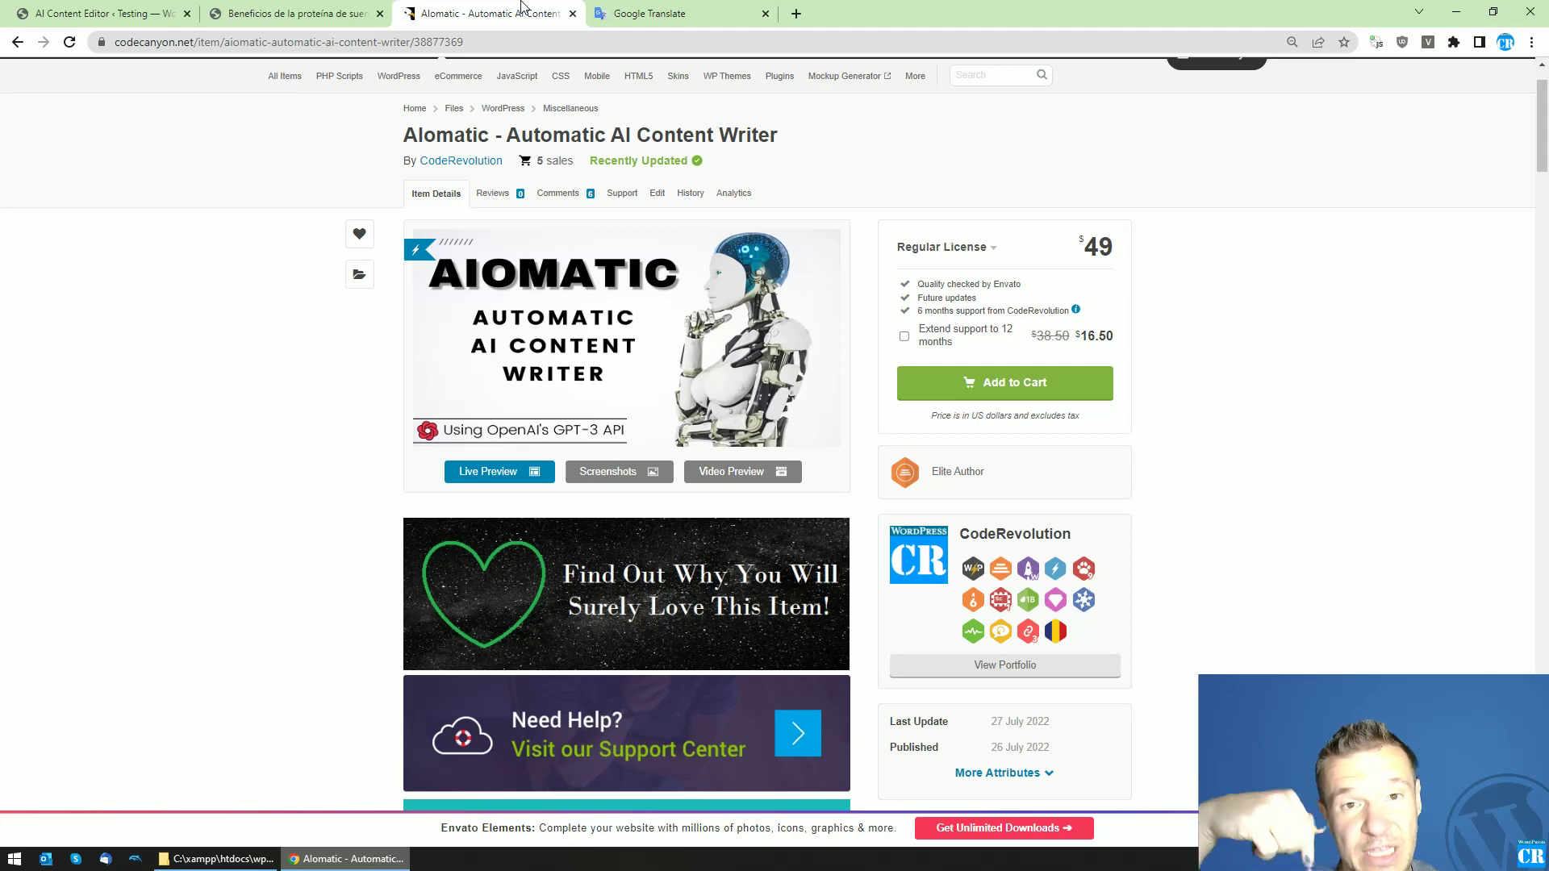